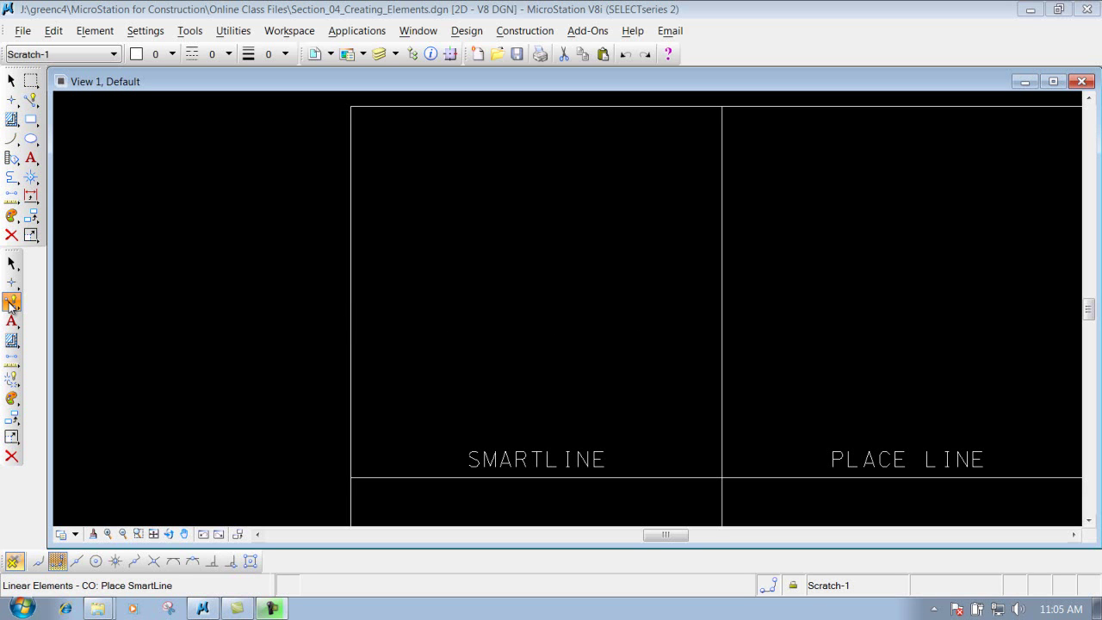
Step: Activate Place SmartLine from the Linear Elements flyout, with Lines, Sharp vertices and Join Elements enabled
left_click(12, 303)
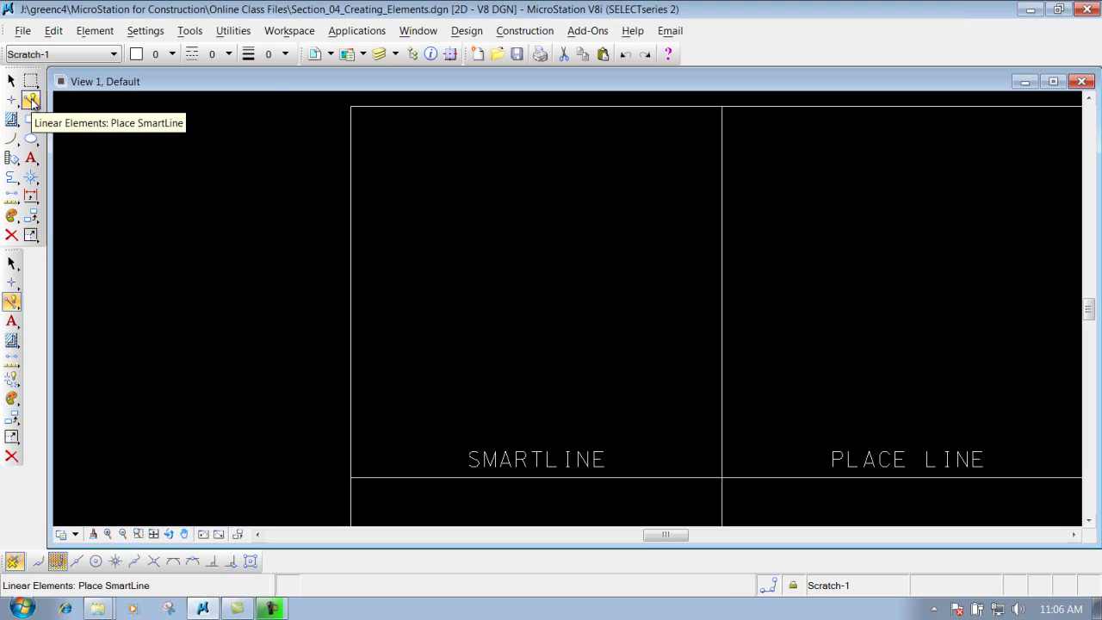
left_click(31, 101)
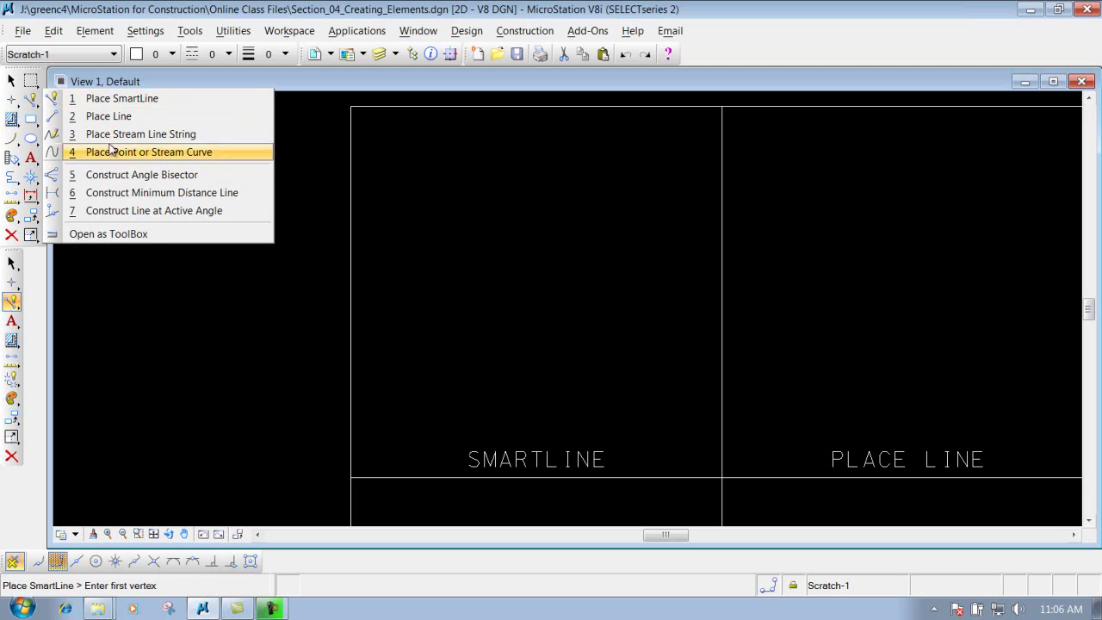
left_click(110, 100)
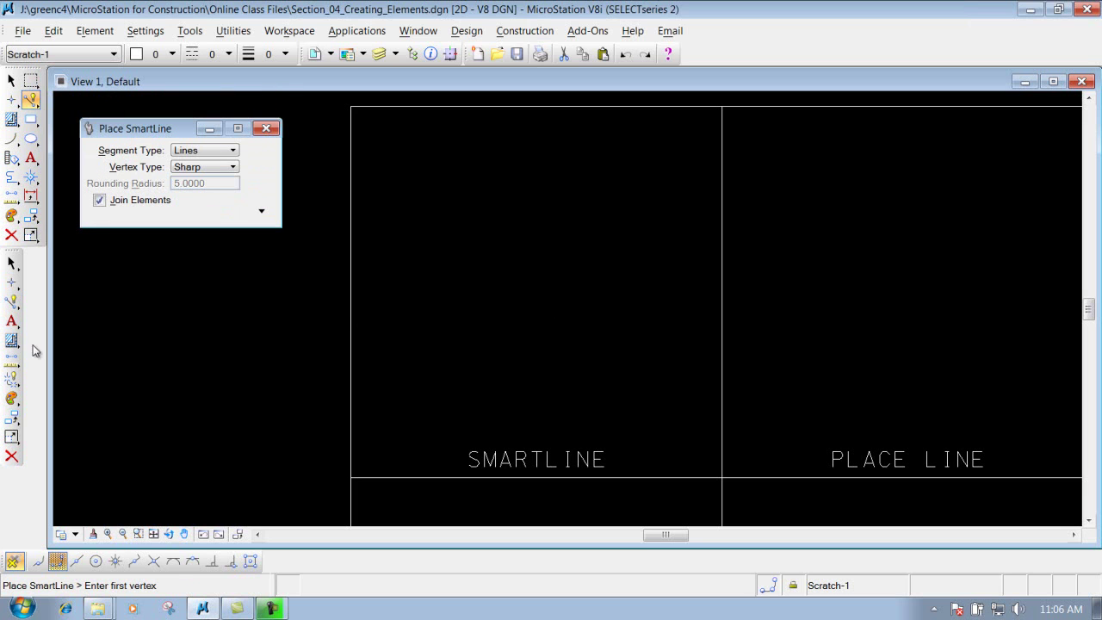
left_click(12, 303)
left_click(11, 303)
left_click(11, 302)
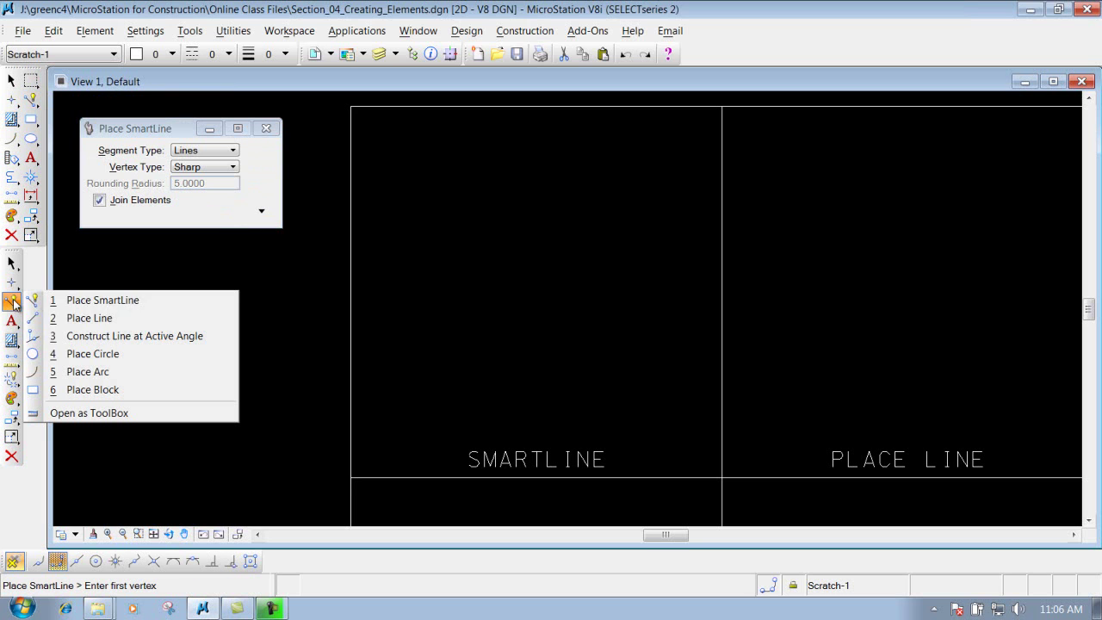
left_click(101, 302)
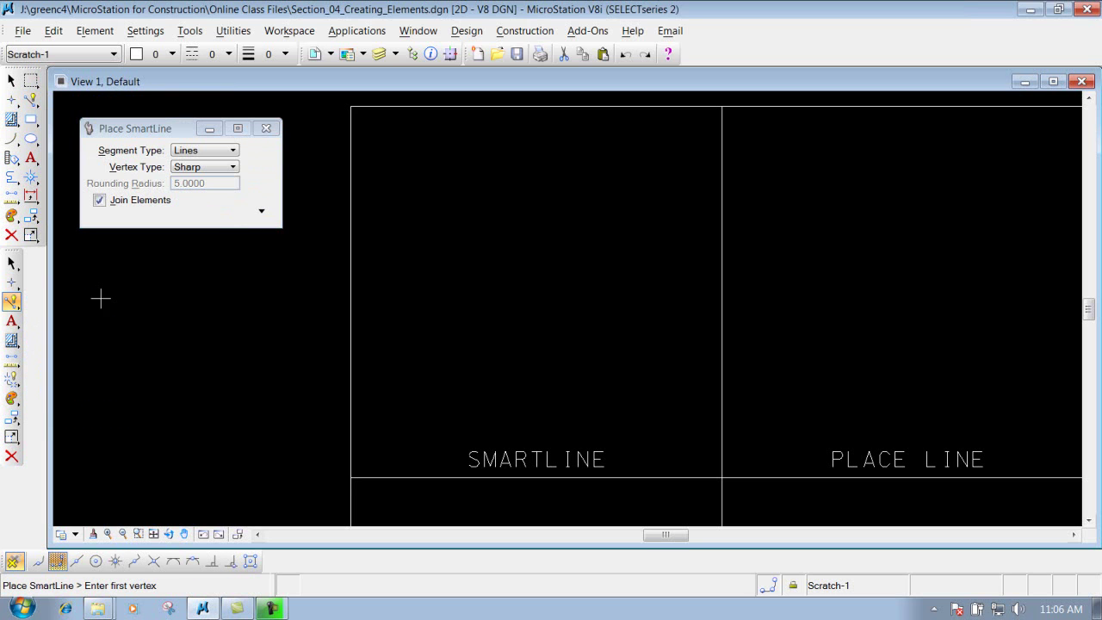
left_click(163, 148)
left_click(175, 166)
left_click(118, 154)
left_click(222, 152)
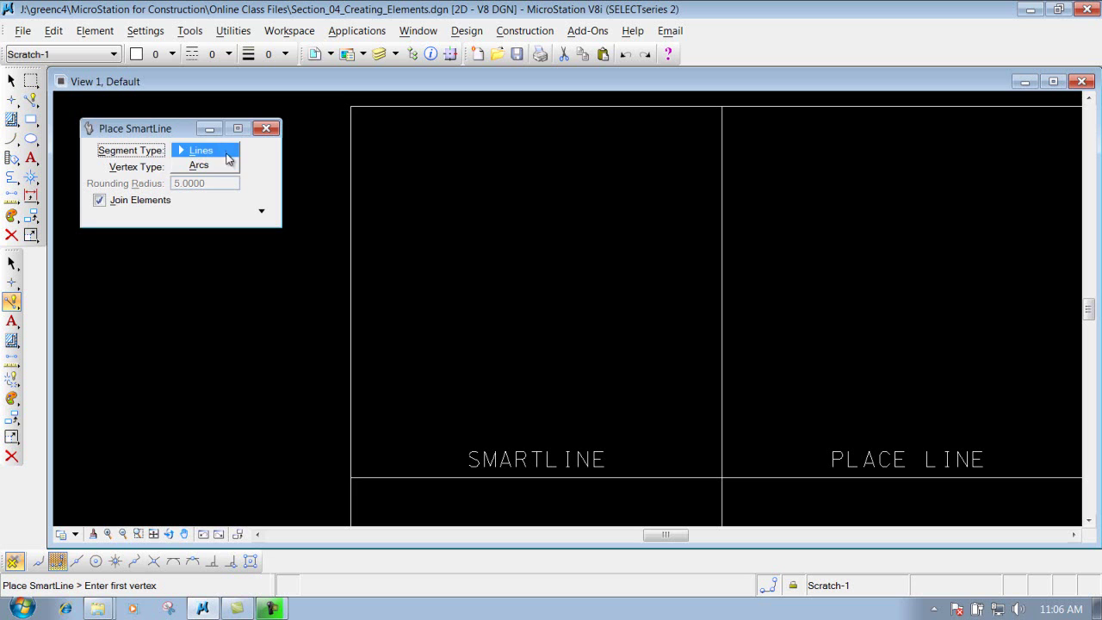
left_click(229, 152)
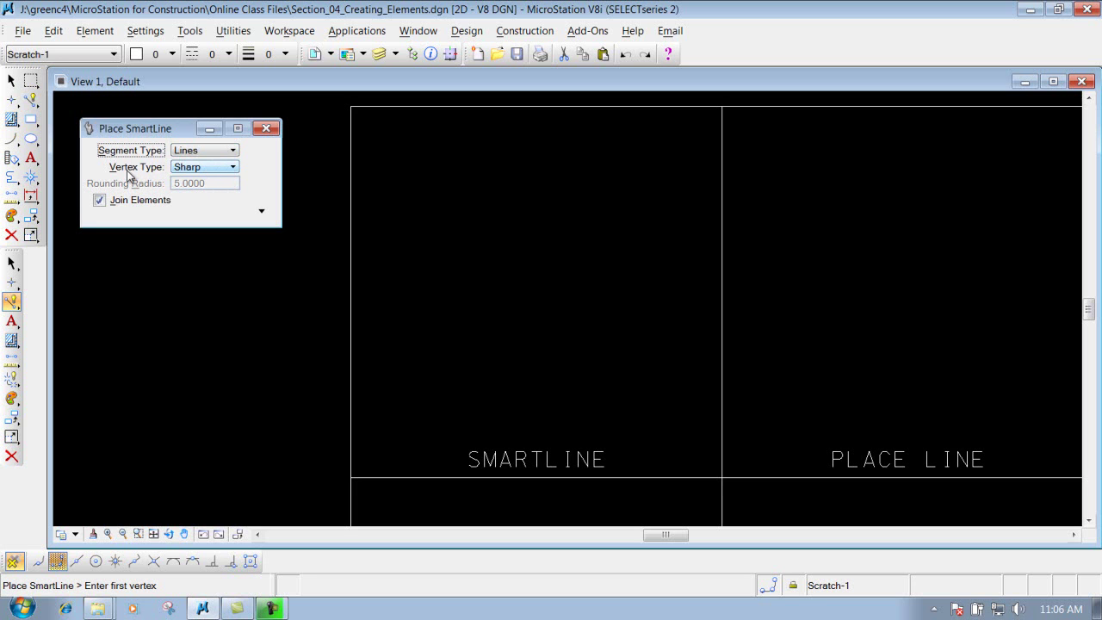
left_click(234, 168)
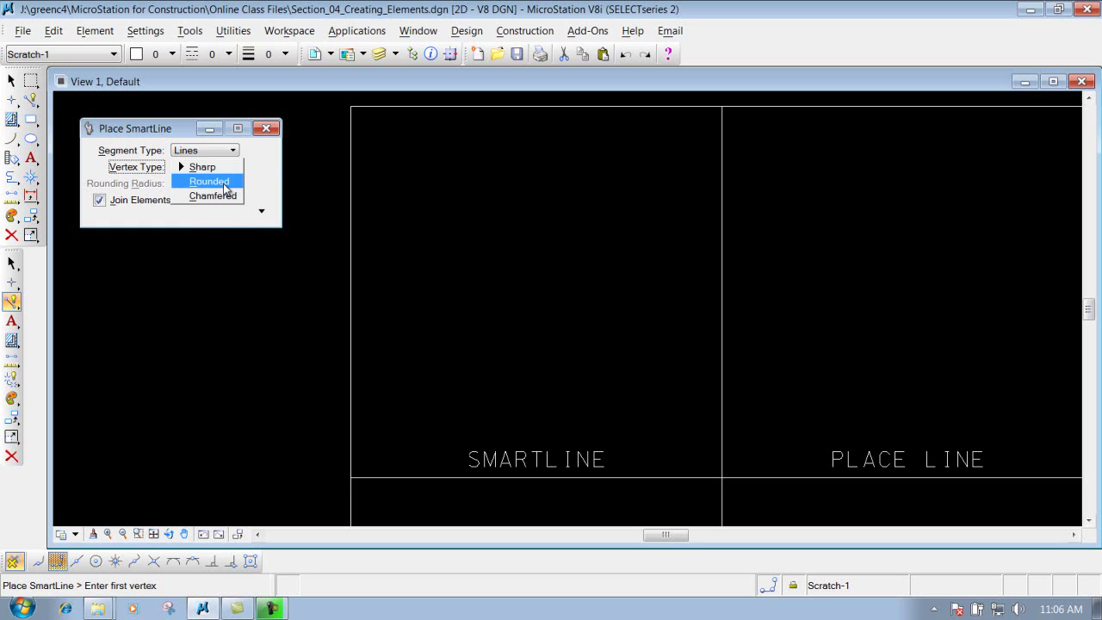
left_click(272, 172)
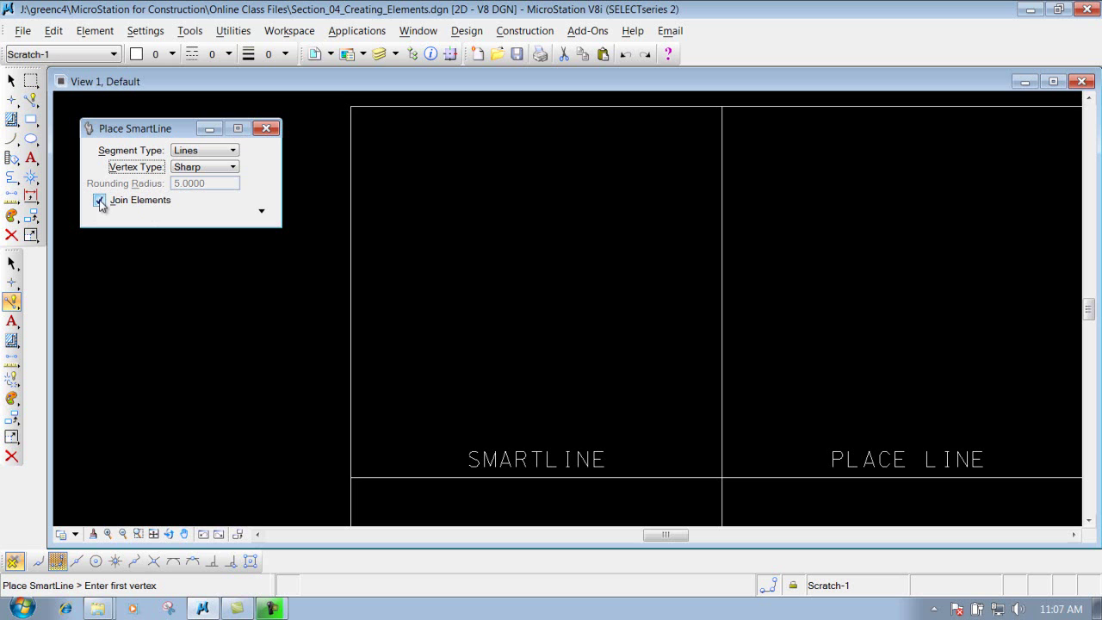
left_click(216, 168)
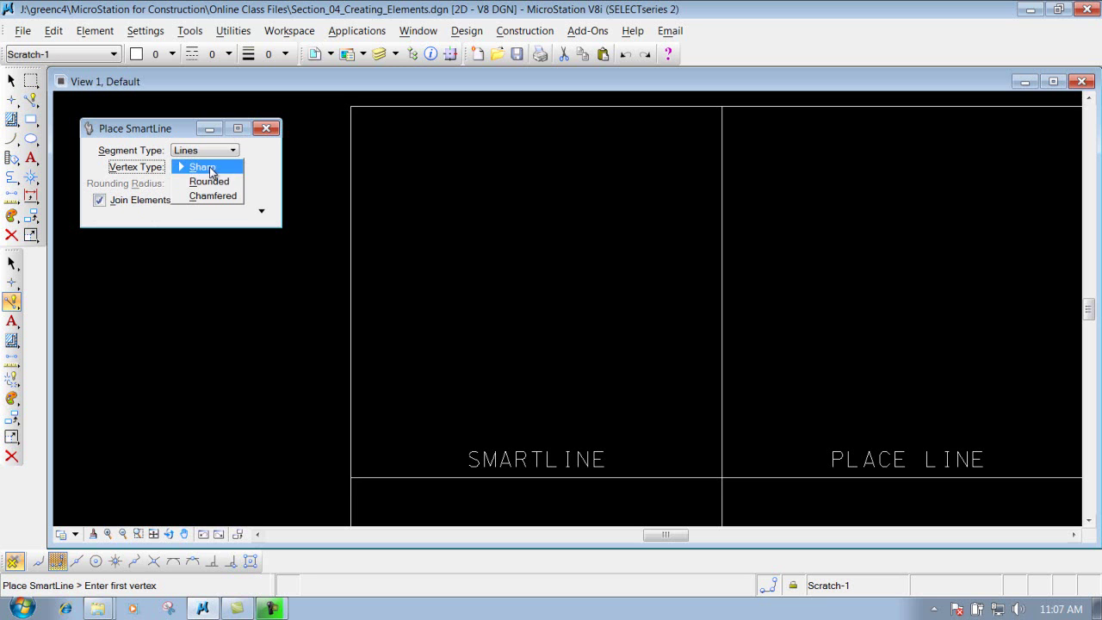
left_click(211, 183)
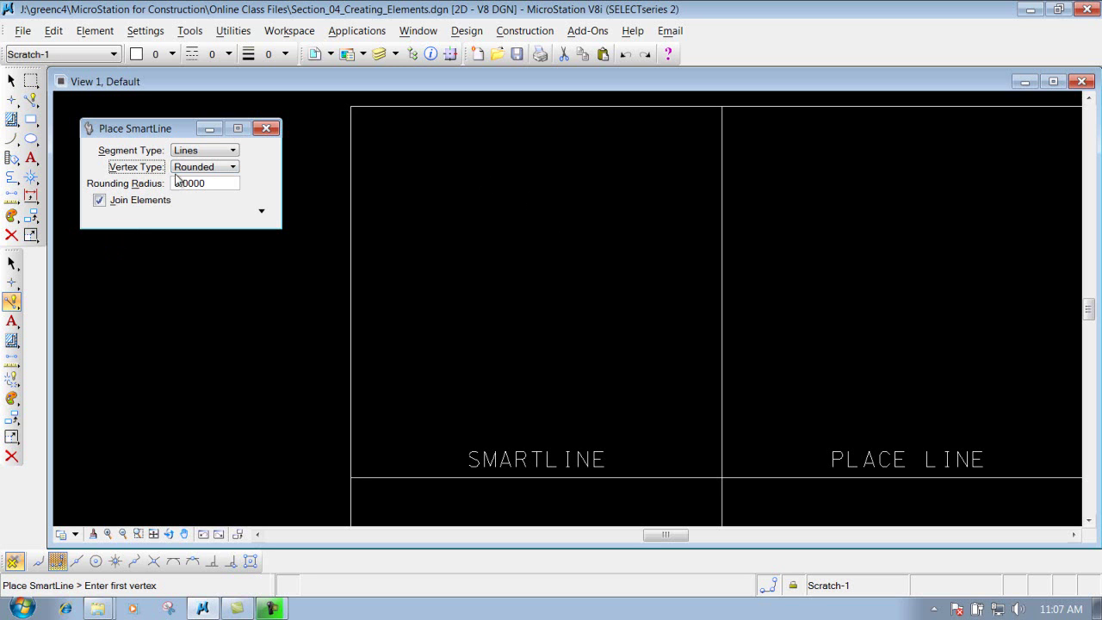
left_click(215, 166)
left_click(225, 153)
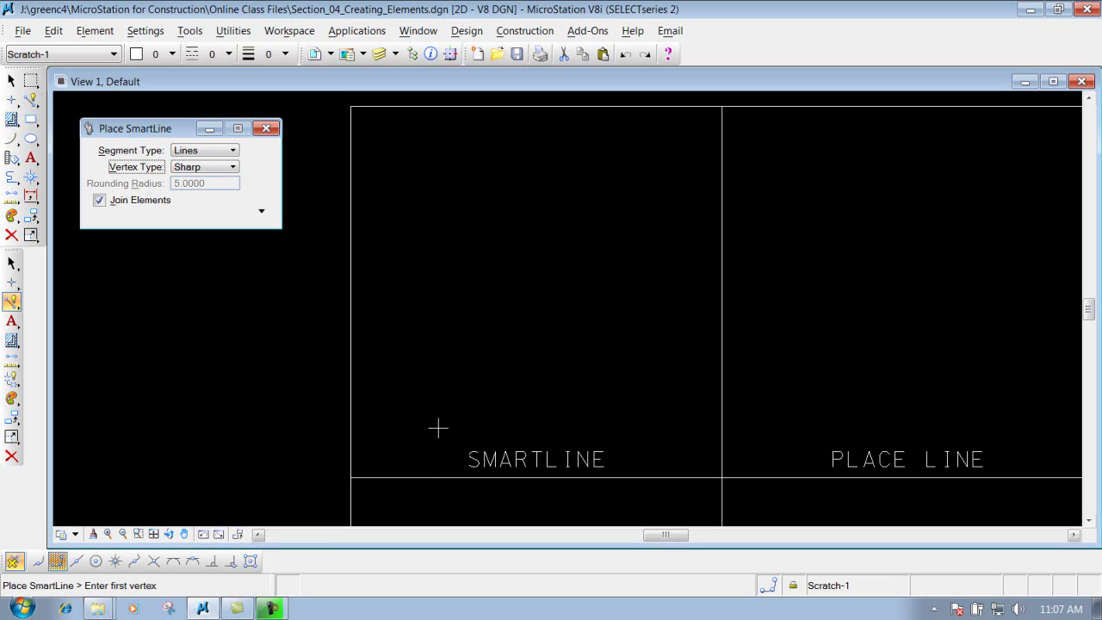
Step: Draw a four-vertex, three-segment zigzag with sharp corners from the SMARTLINE box's lower left
left_click(389, 396)
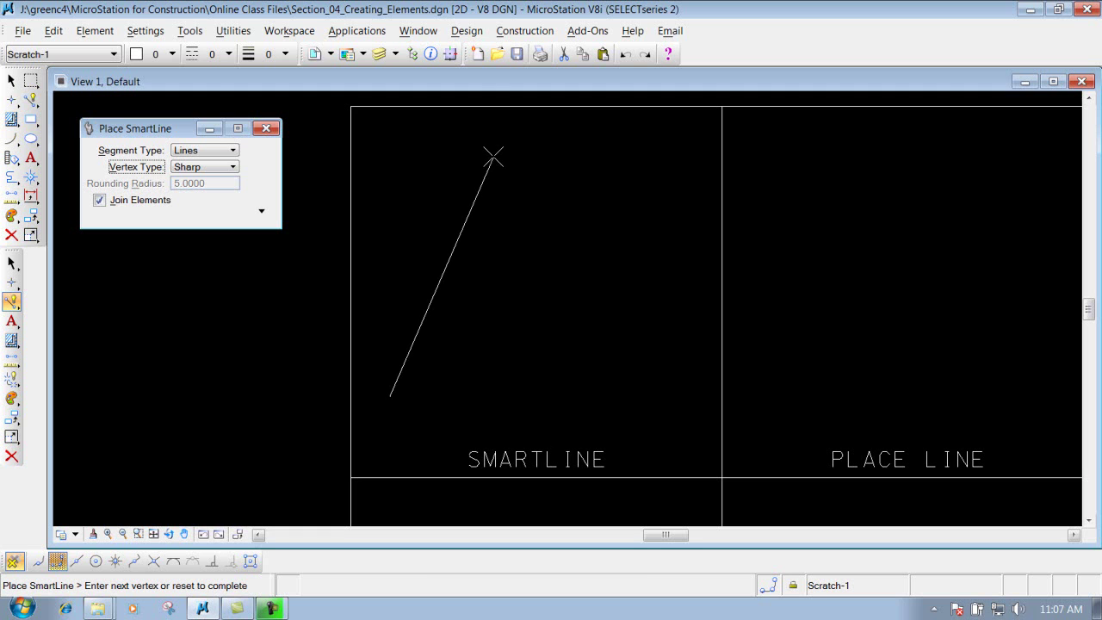
left_click(505, 152)
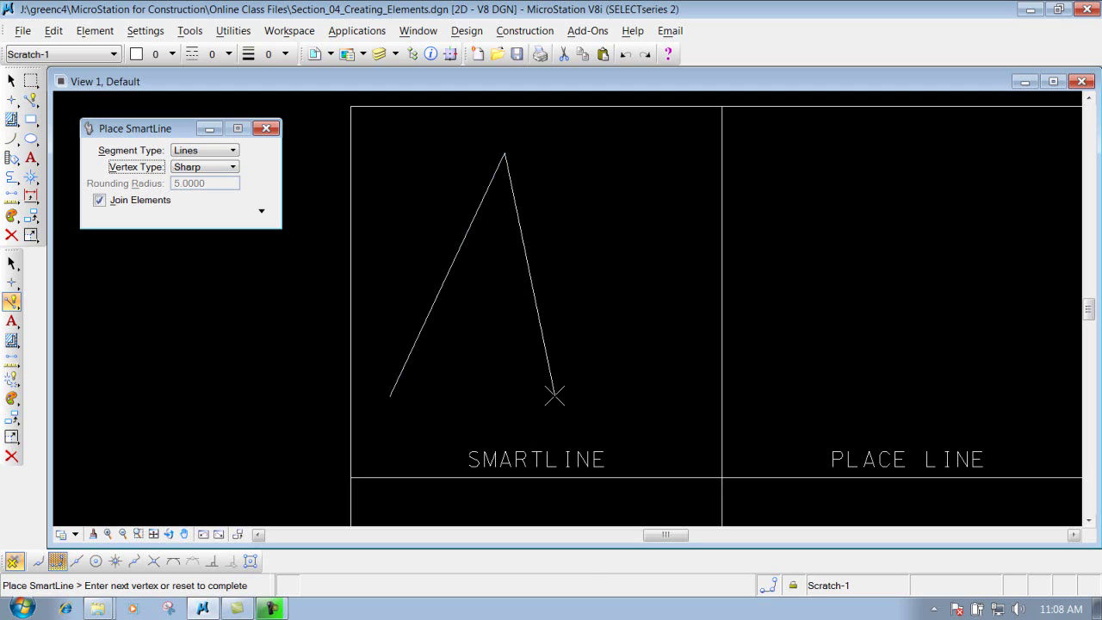
left_click(555, 395)
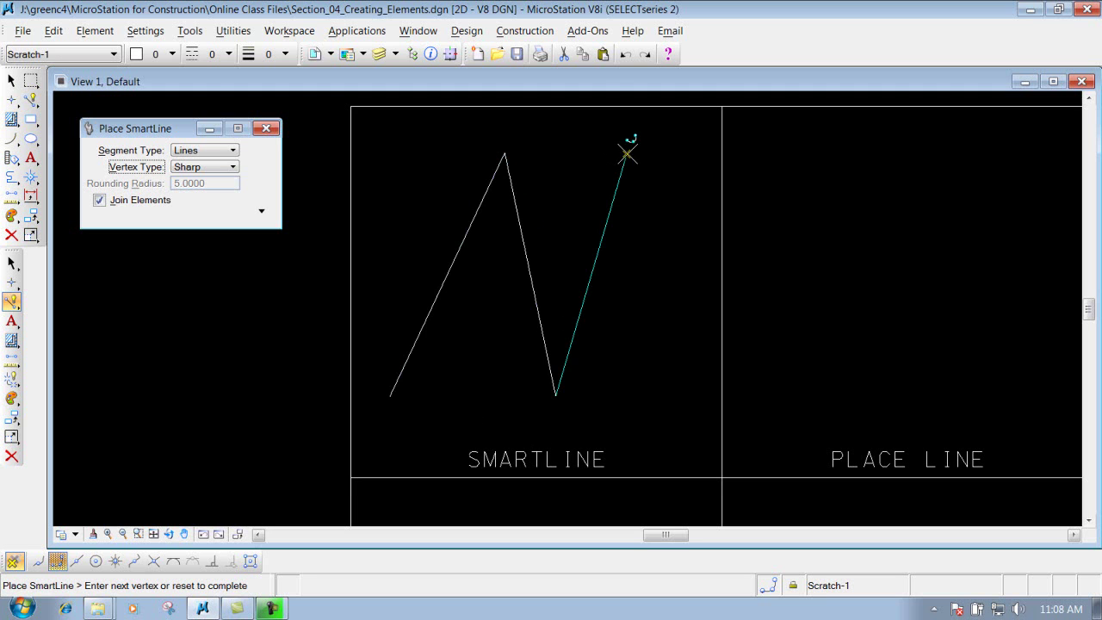
left_click(626, 155)
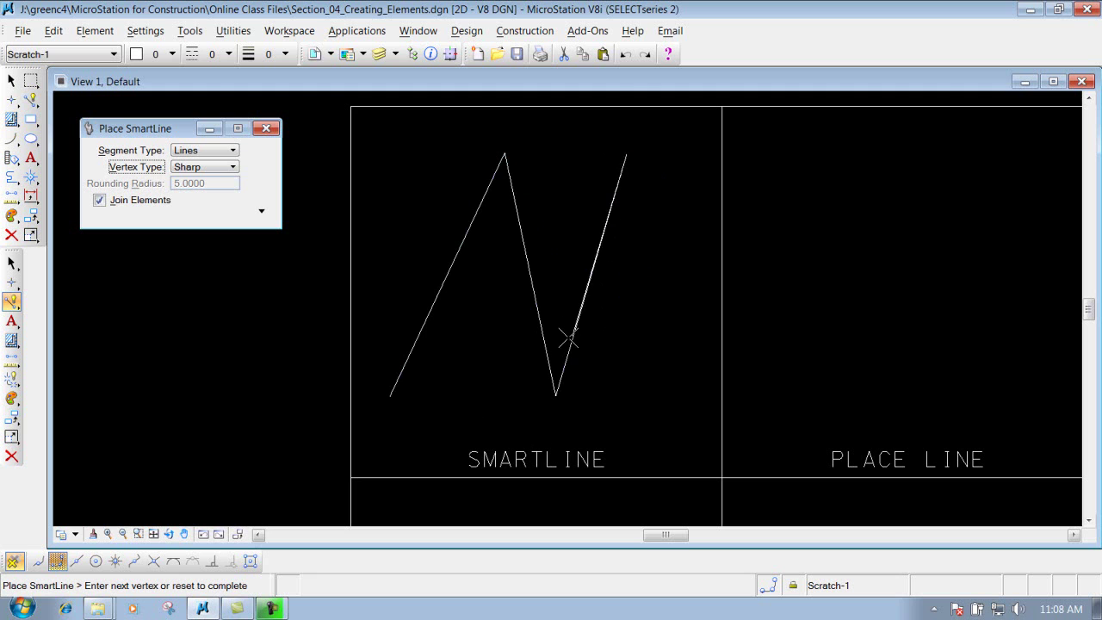
right_click(664, 317)
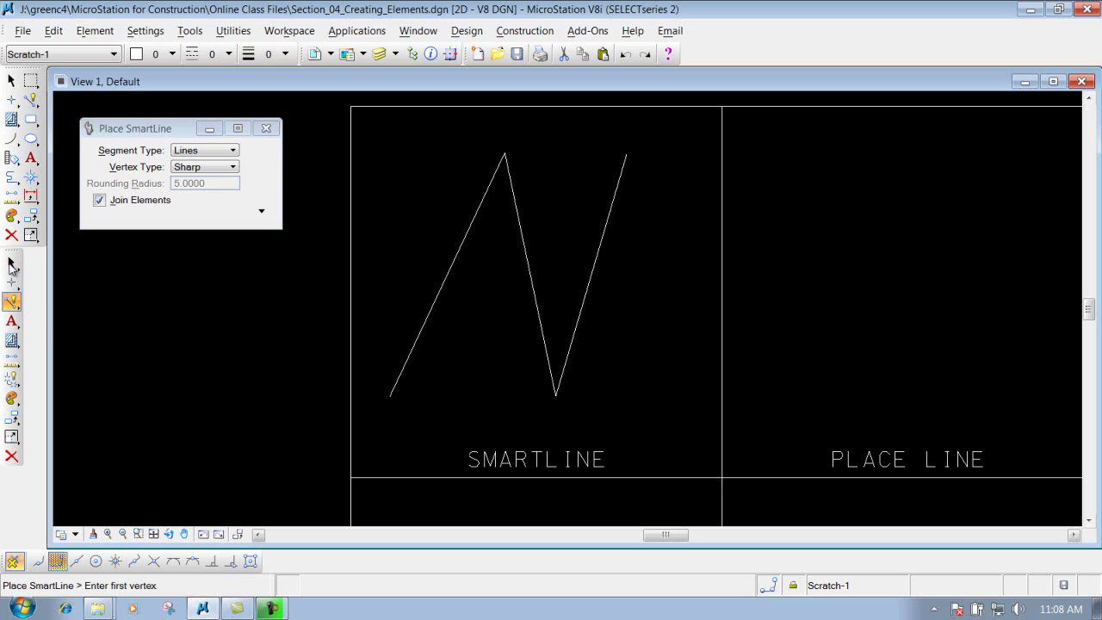
left_click(11, 264)
Step: Select the zigzag to confirm it is a single Line String element, then deselect it
left_click(60, 264)
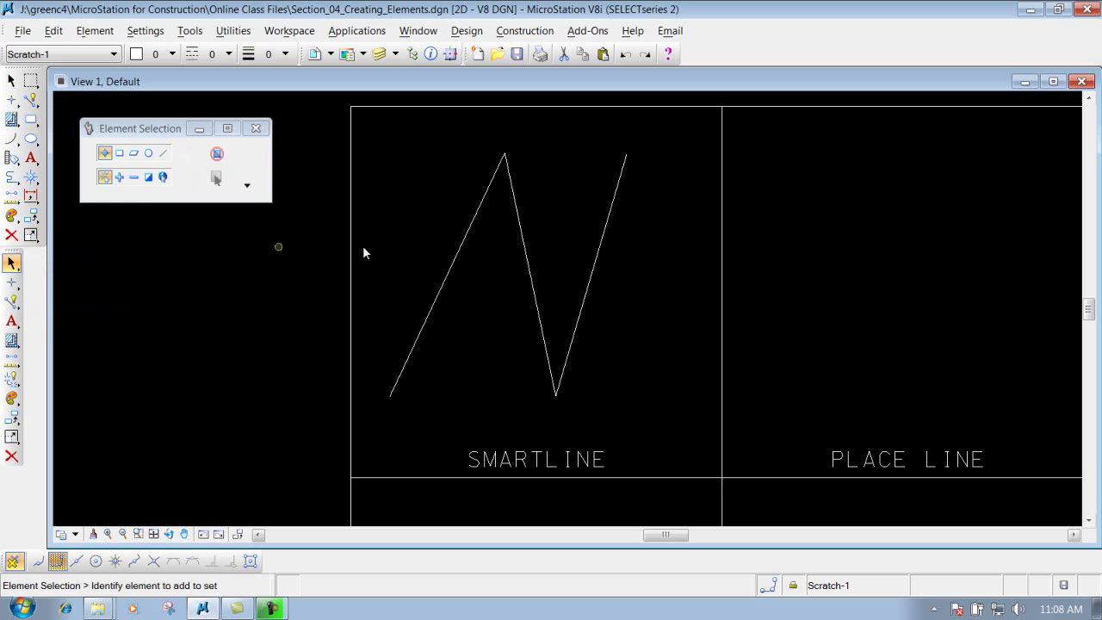
left_click(463, 240)
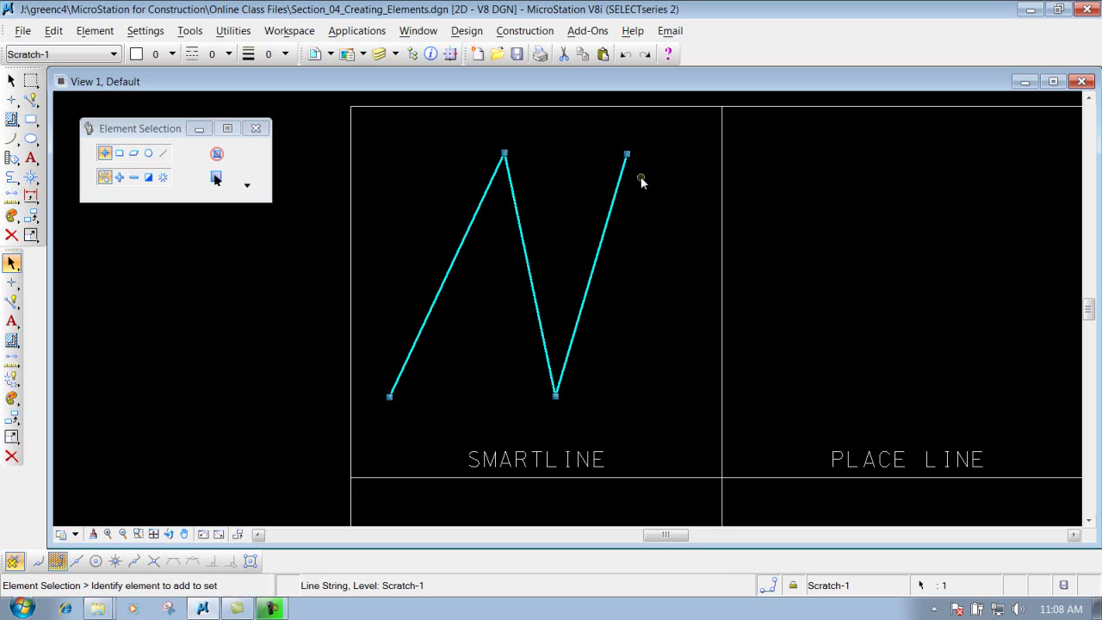
left_click(565, 175)
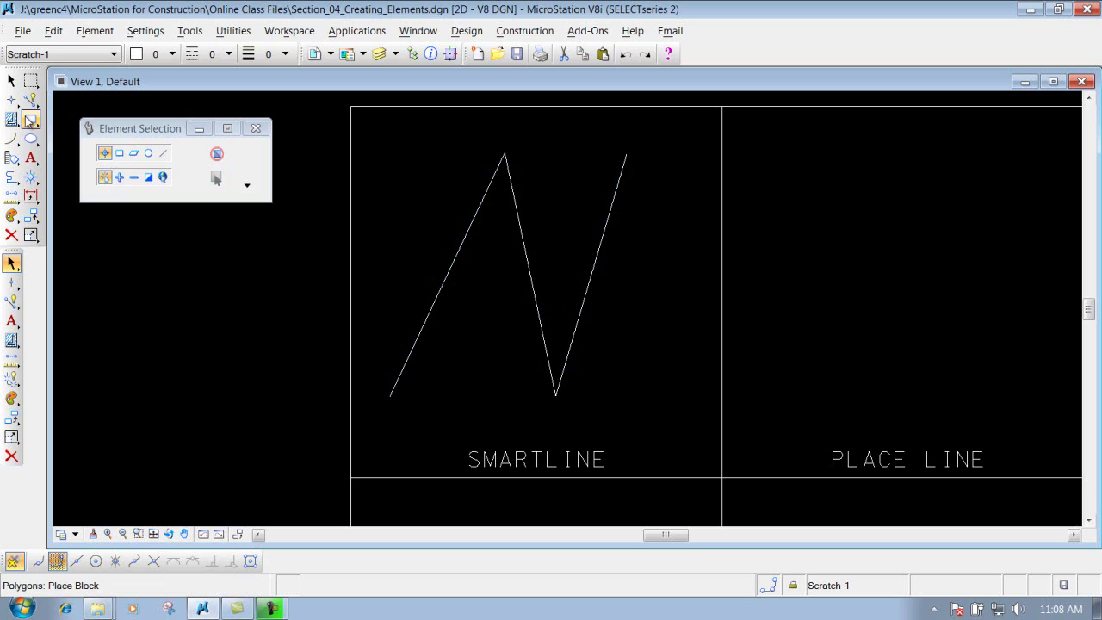
Step: With Join Elements unchecked, draw a second four-vertex sharp zigzag across the upper part of the box
left_click(12, 301)
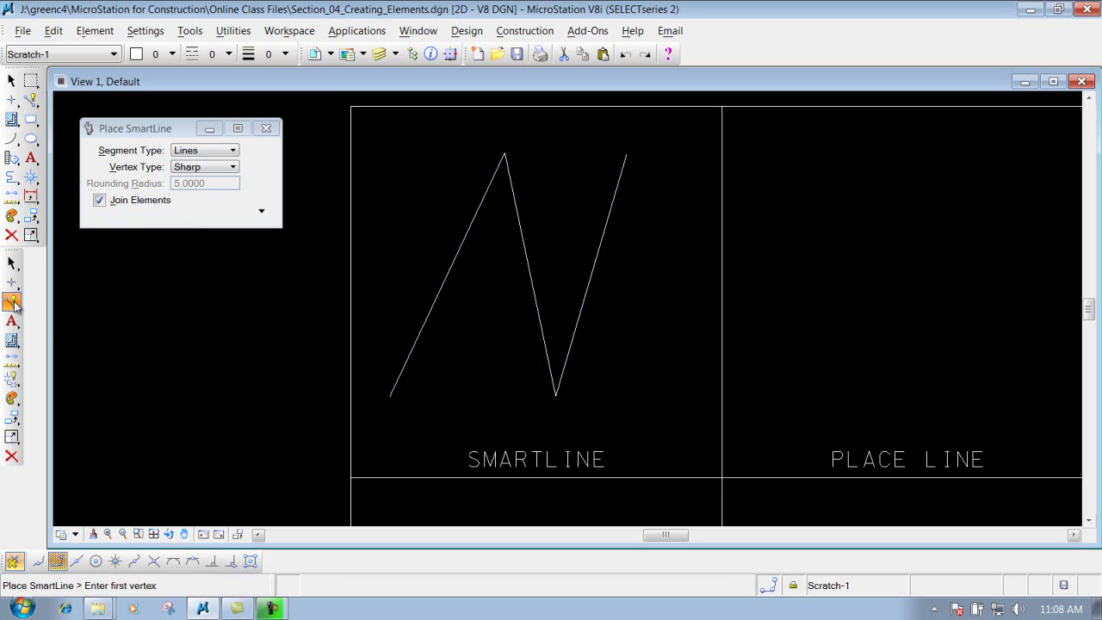
left_click(100, 201)
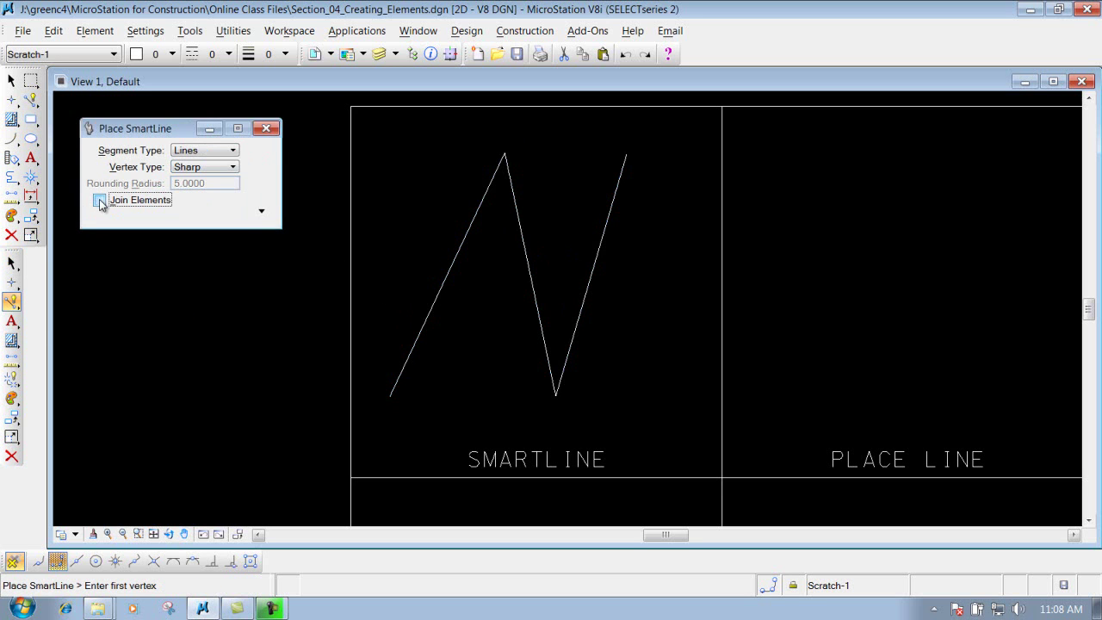
left_click(383, 256)
left_click(479, 121)
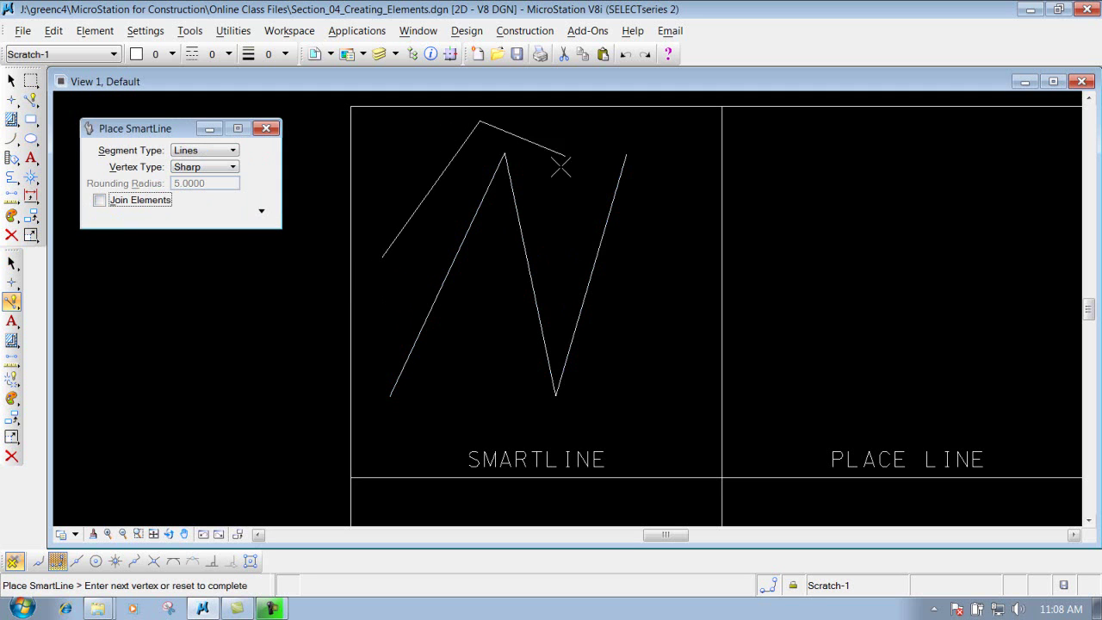
left_click(561, 181)
left_click(666, 127)
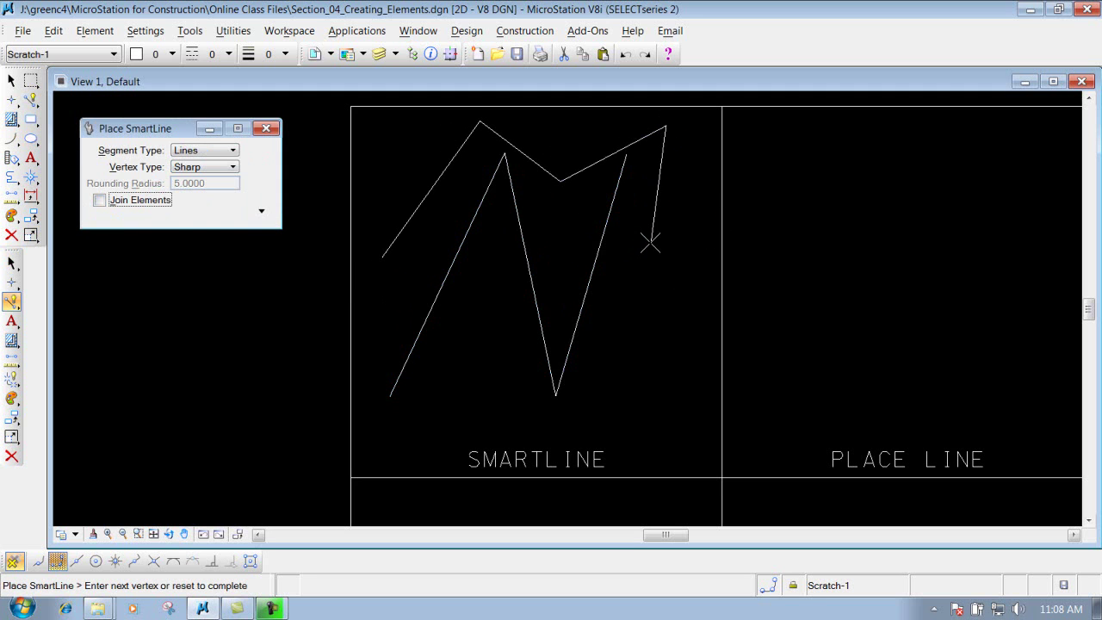
right_click(659, 241)
left_click(11, 100)
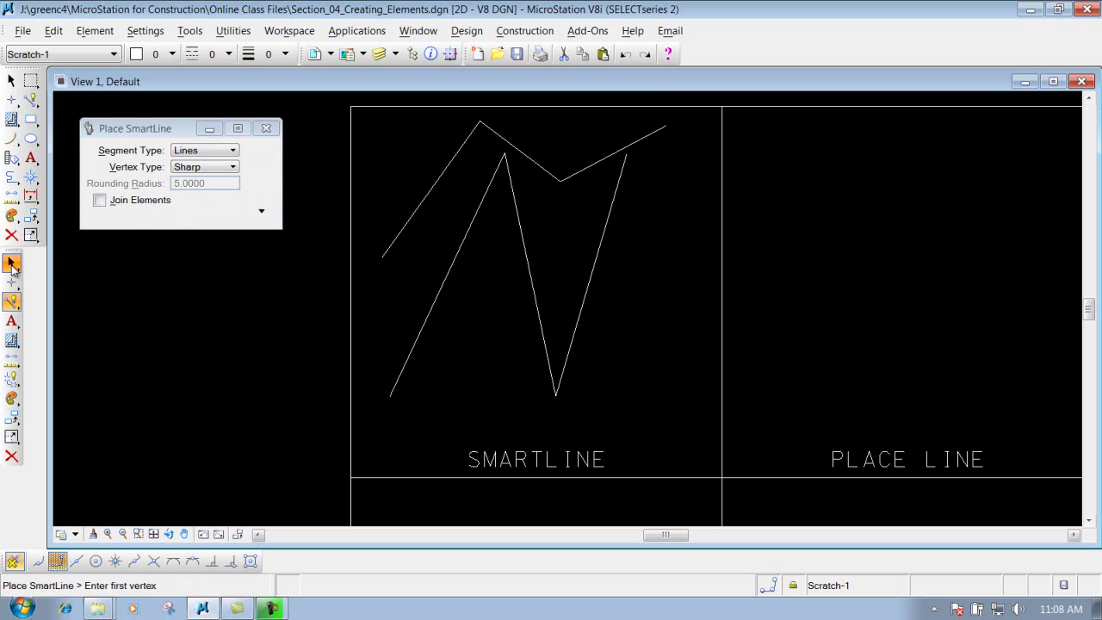
Step: Select each segment of the second zigzag individually, confirming they are separate lines
left_click_drag(11, 265, 104, 268)
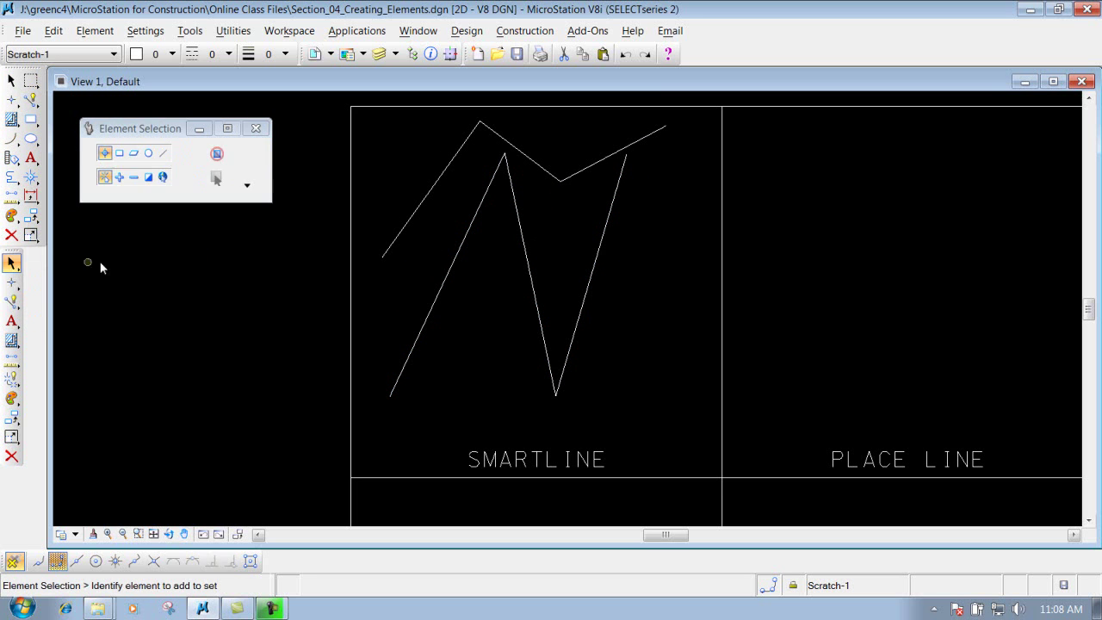
left_click(464, 150)
left_click(504, 146)
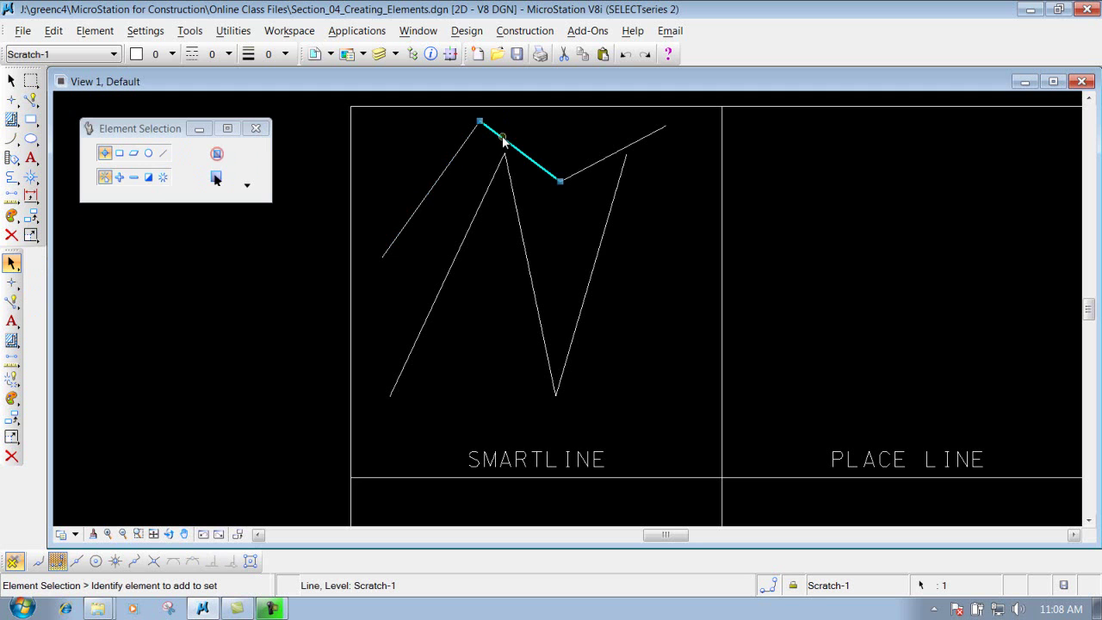
left_click(599, 163)
Step: Box-select all the zigzag lines and delete them
left_click(554, 229)
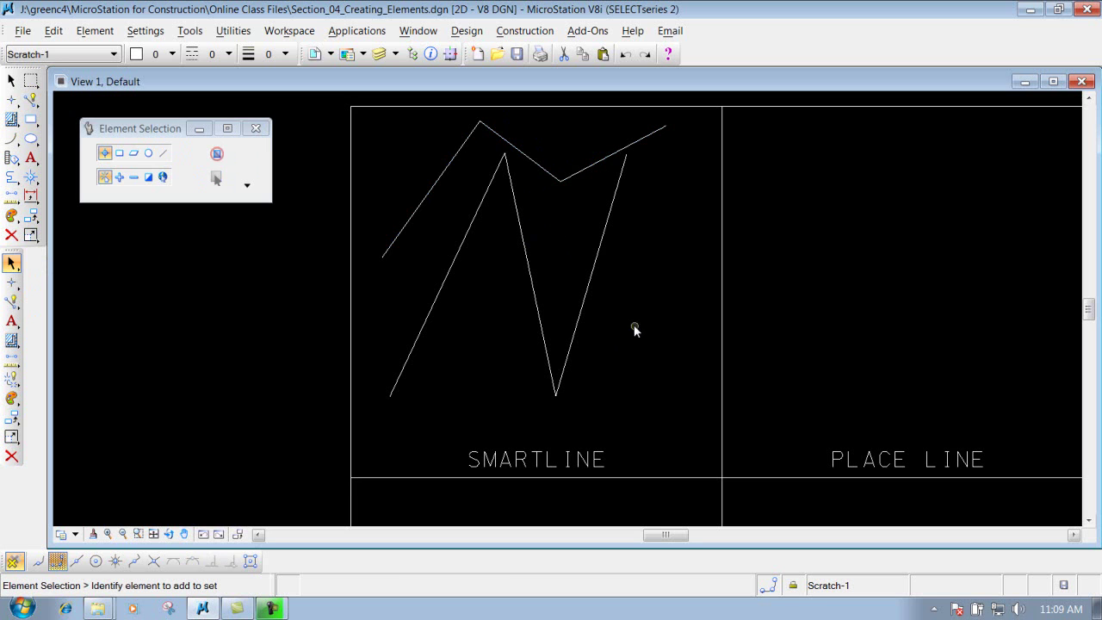
left_click_drag(634, 328, 412, 144)
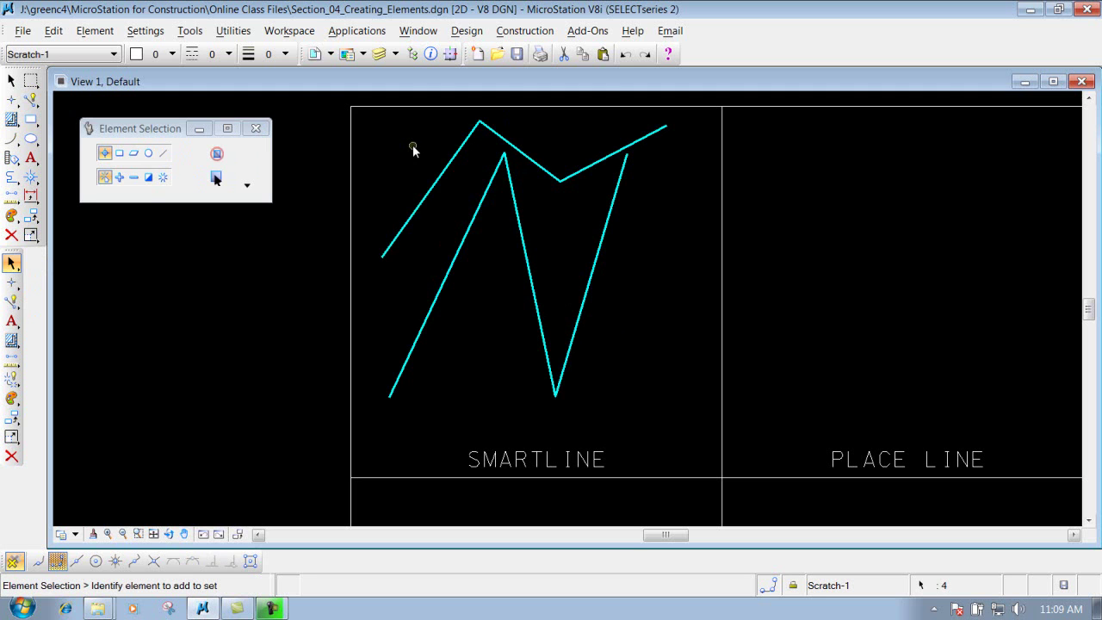
key("Delete")
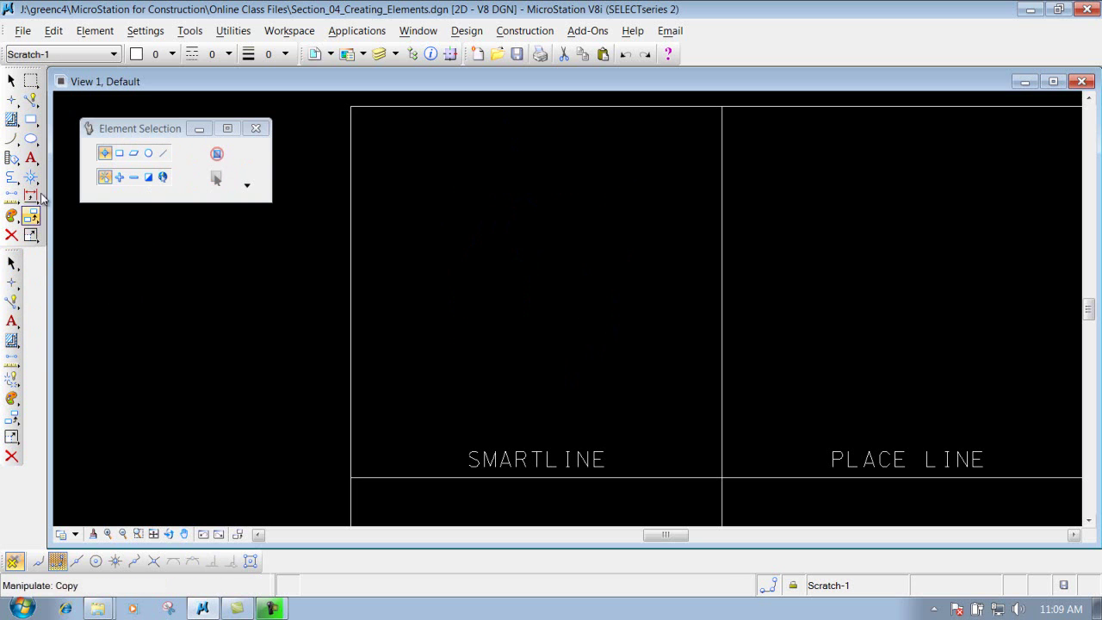
Step: Turn Join Elements back on and set Rounded vertices with a rounding radius of 10
left_click(12, 303)
left_click(100, 200)
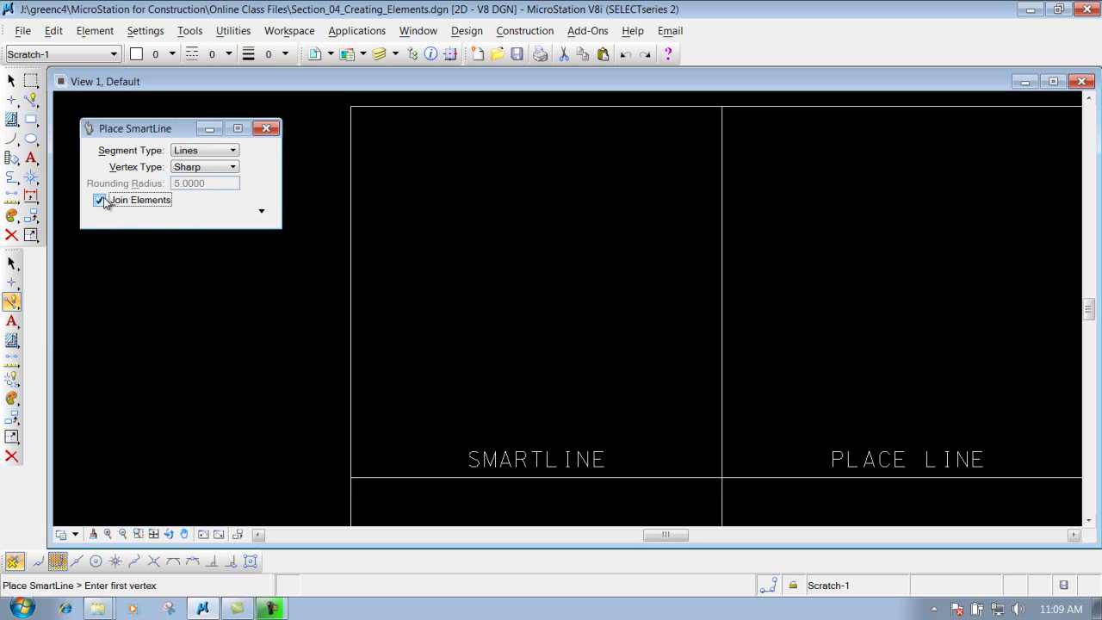
left_click(221, 172)
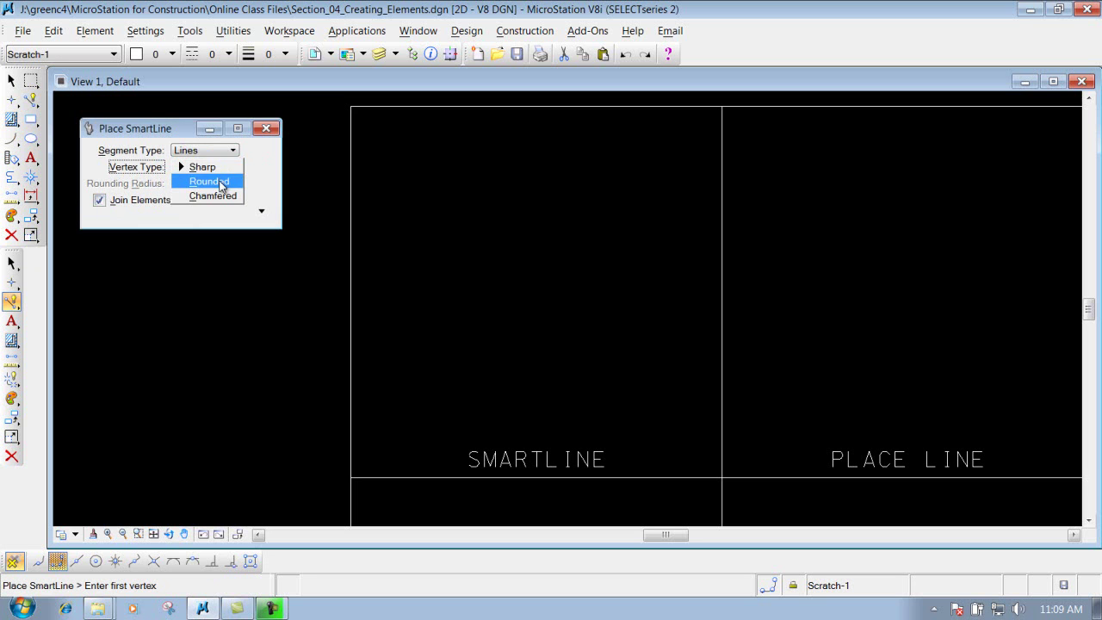
left_click(222, 182)
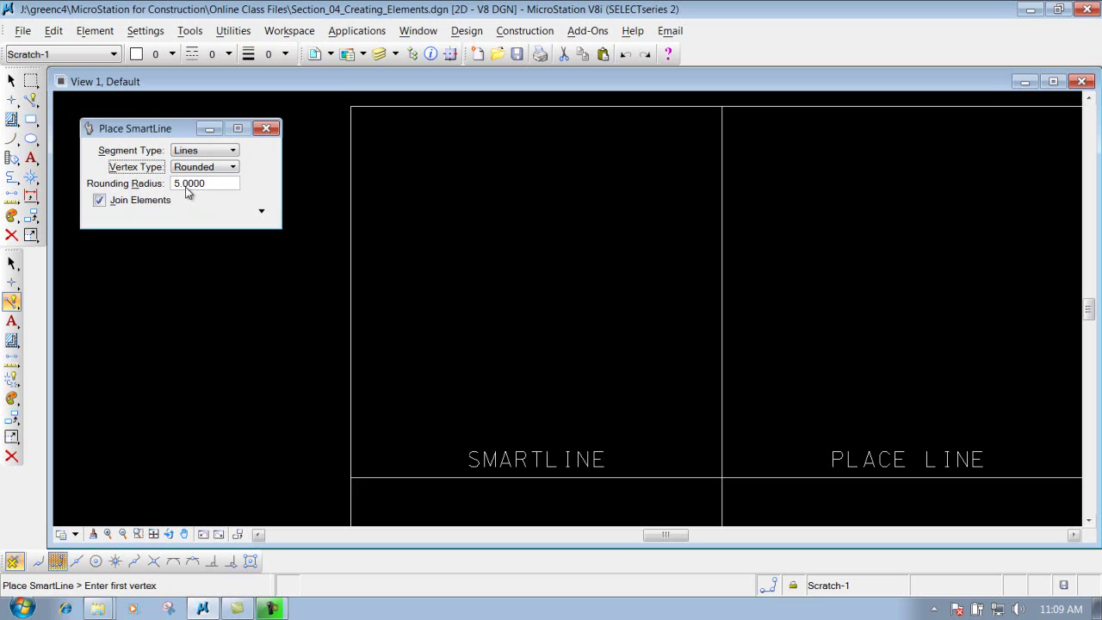
double_click(194, 184)
type("10")
key("Tab")
Step: Draw a four-vertex SmartLine whose peak and valley are rounded with radius 10
left_click(390, 412)
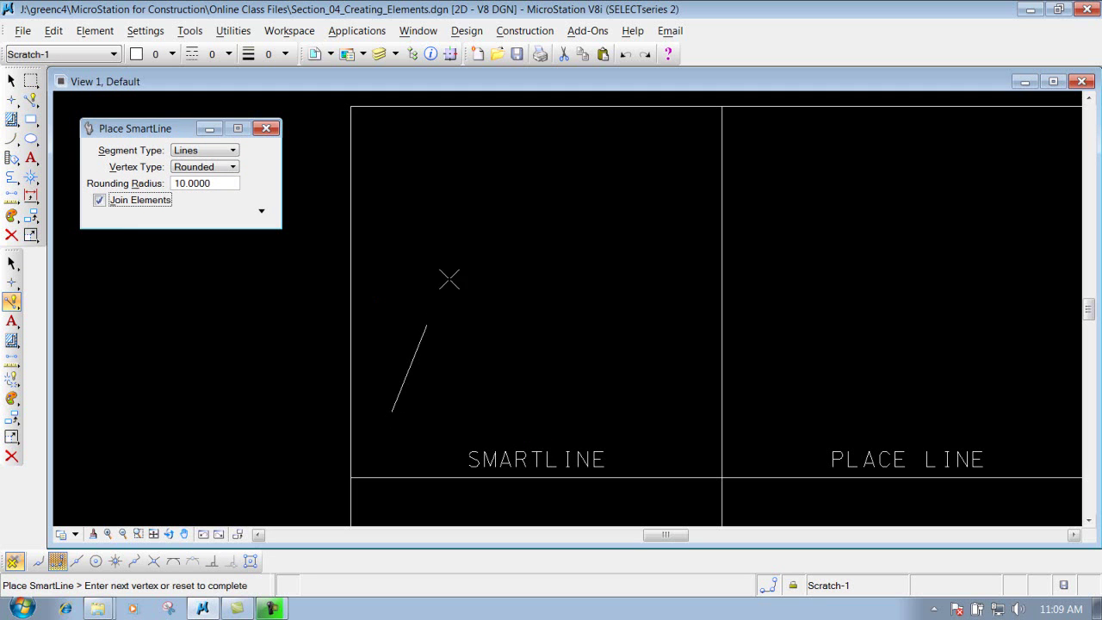
left_click(501, 139)
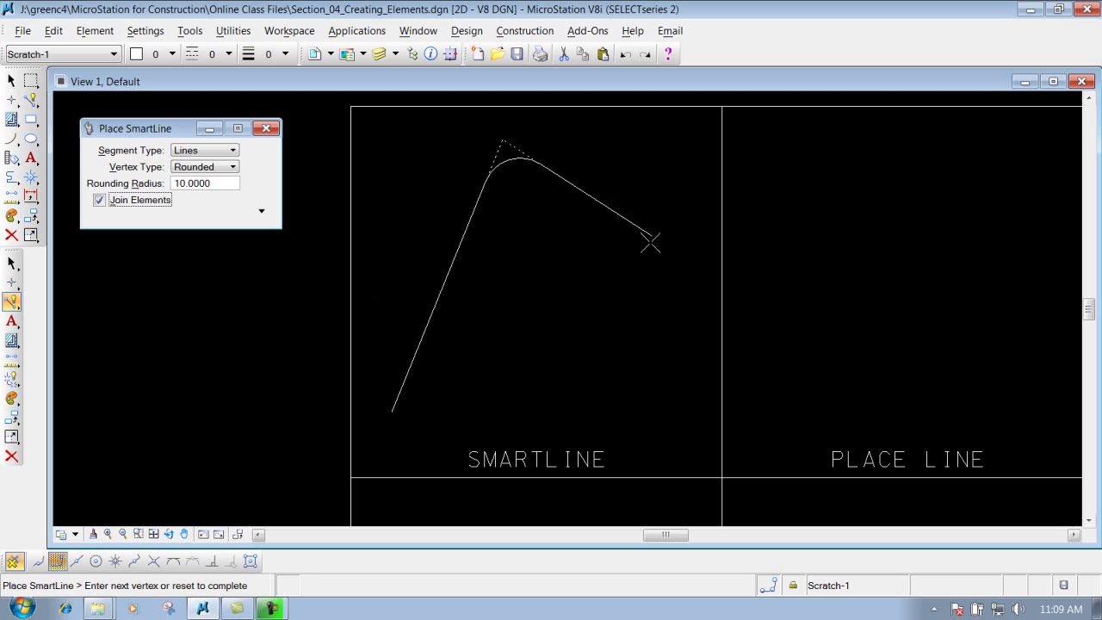
left_click(562, 381)
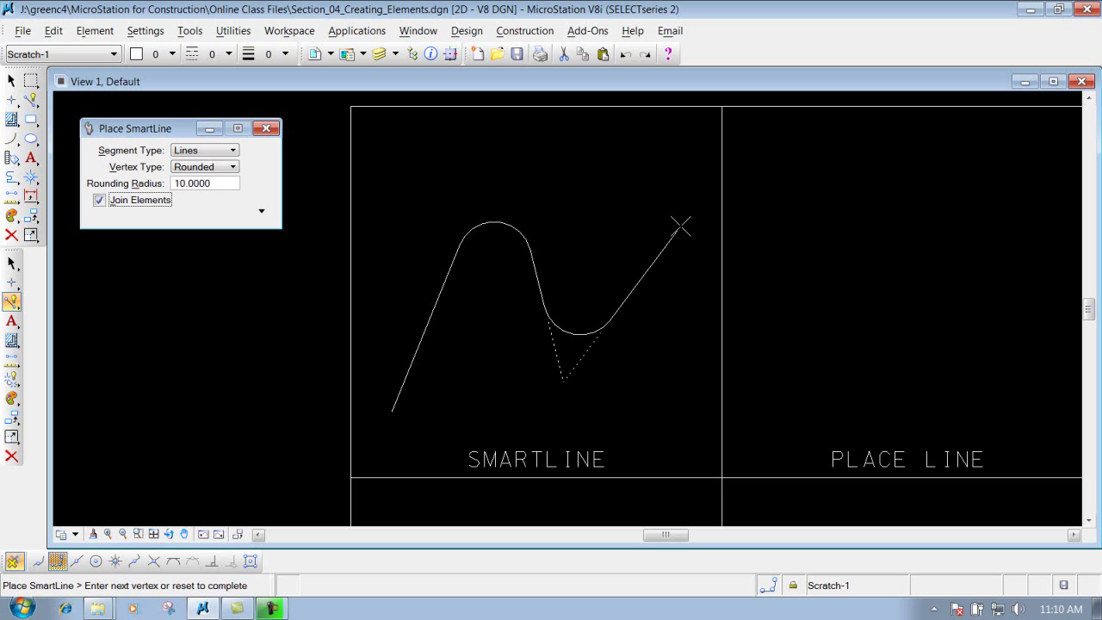
left_click(680, 206)
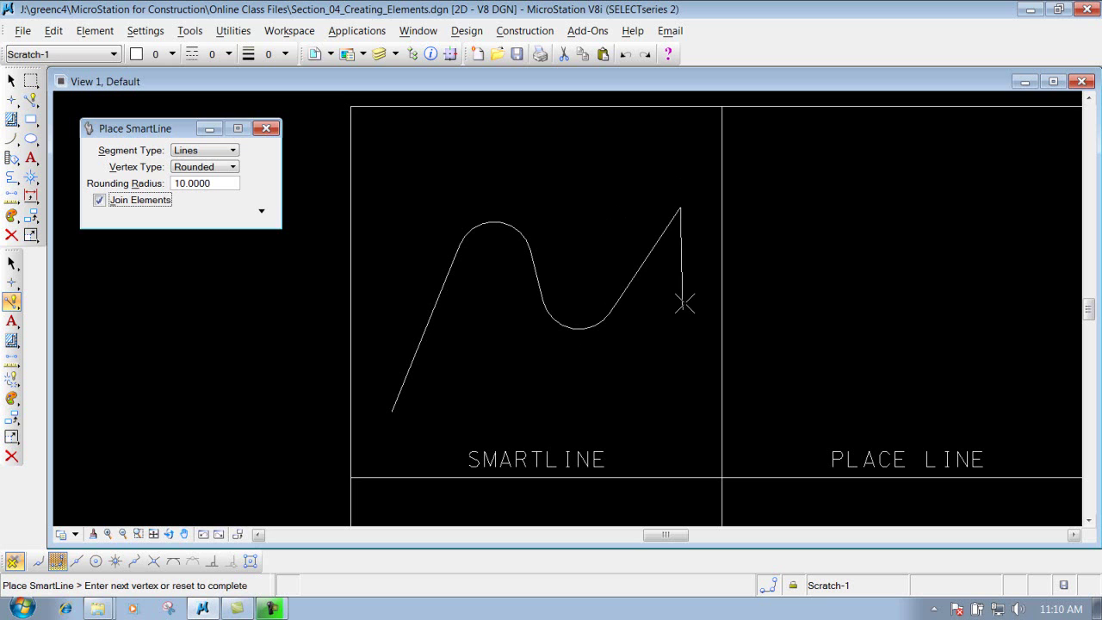
right_click(686, 298)
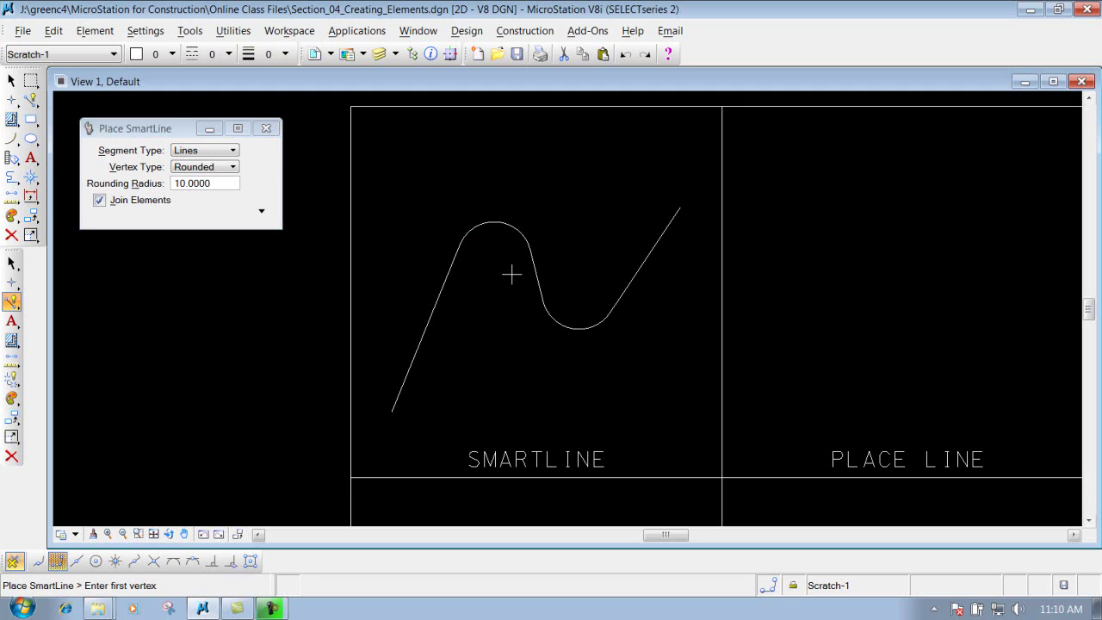
Step: Set the SmartLine Vertex Type to Chamfered with a chamfer offset of 5
left_click(220, 169)
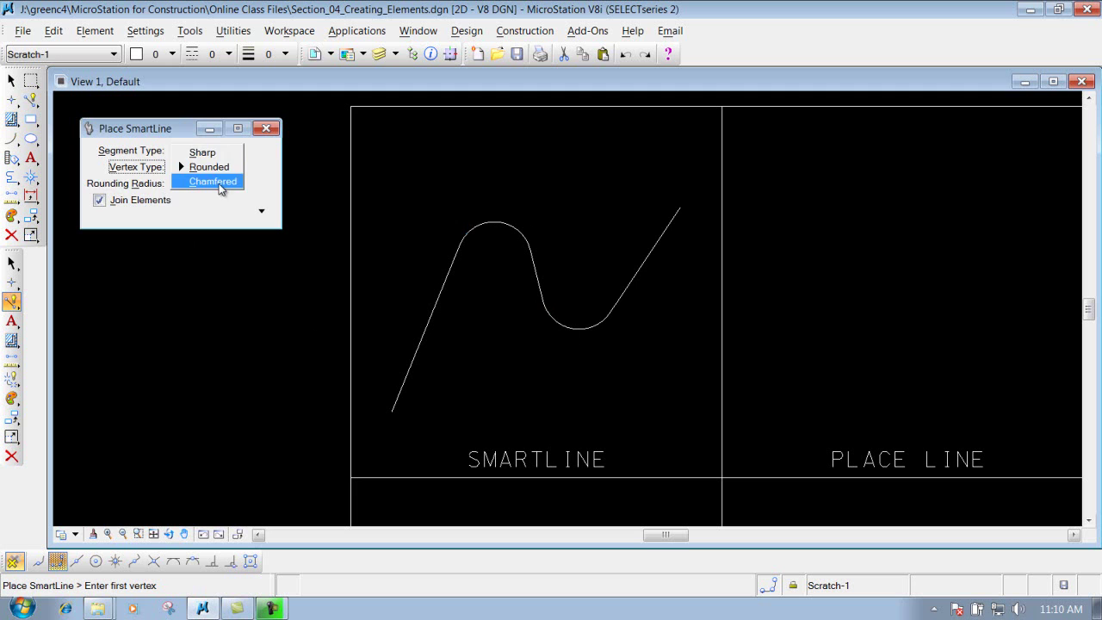
left_click(221, 181)
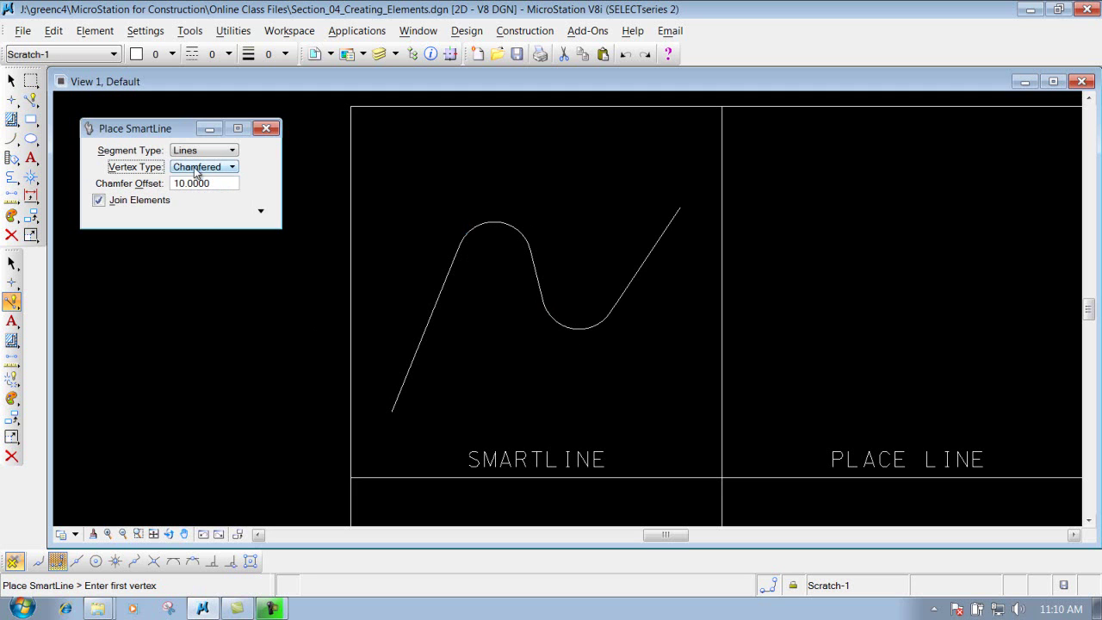
double_click(197, 185)
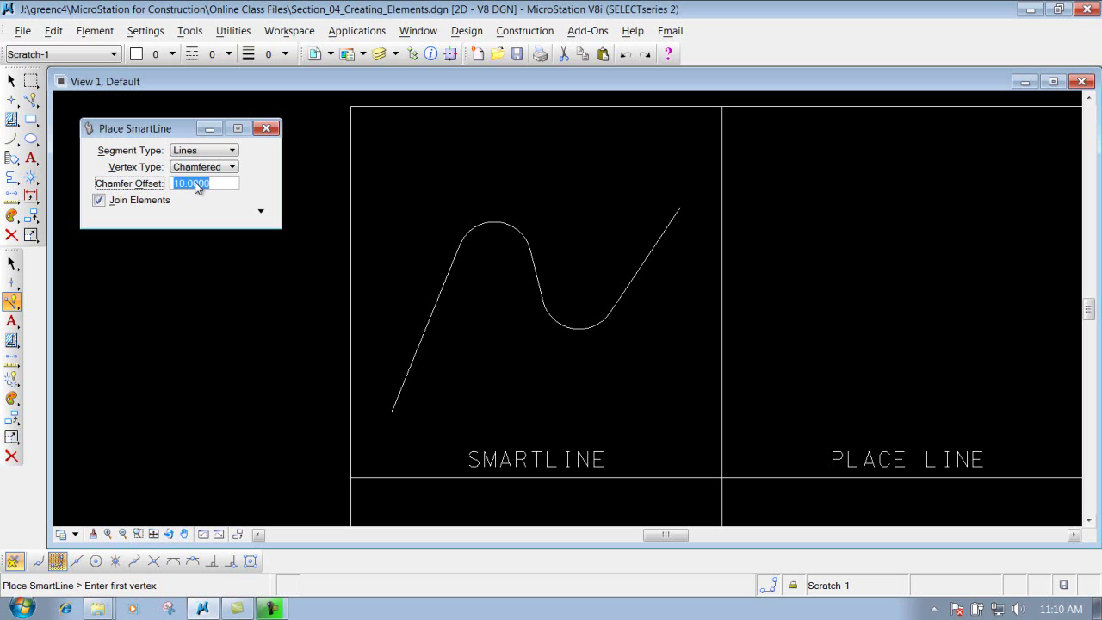
type("5")
key("Tab")
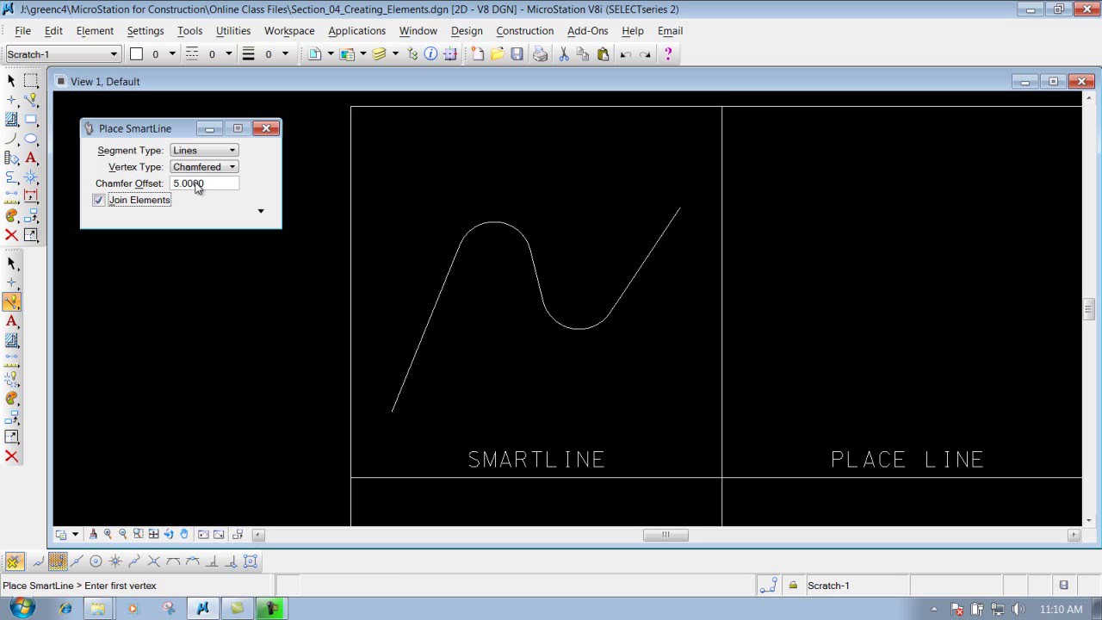
Step: Draw a five-vertex zigzag SmartLine with chamfered corners above the rounded line
left_click(393, 291)
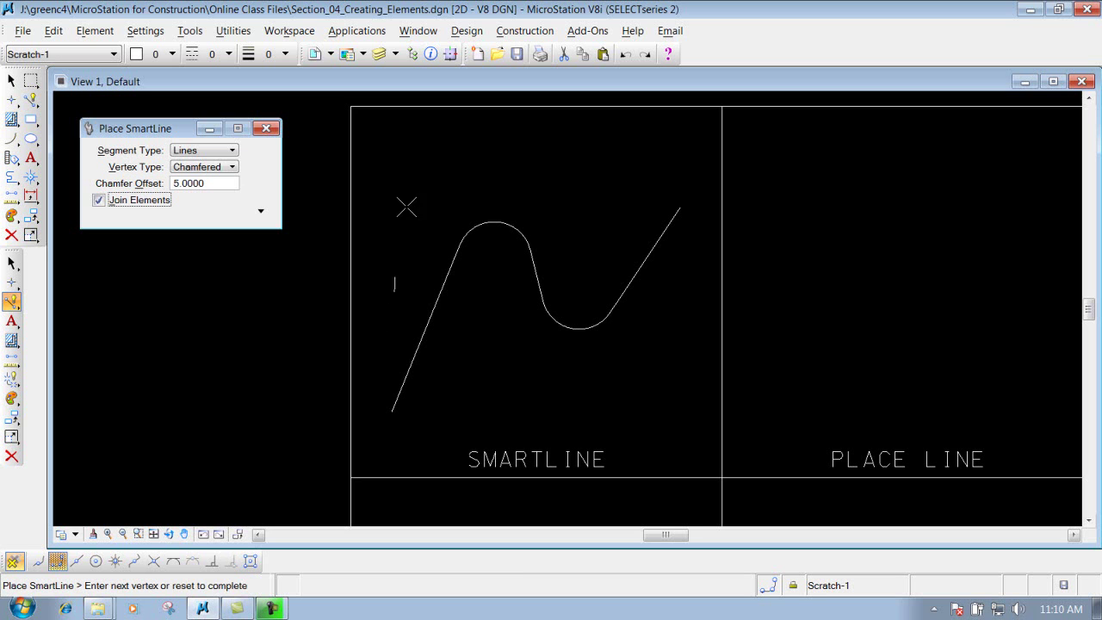
left_click(453, 142)
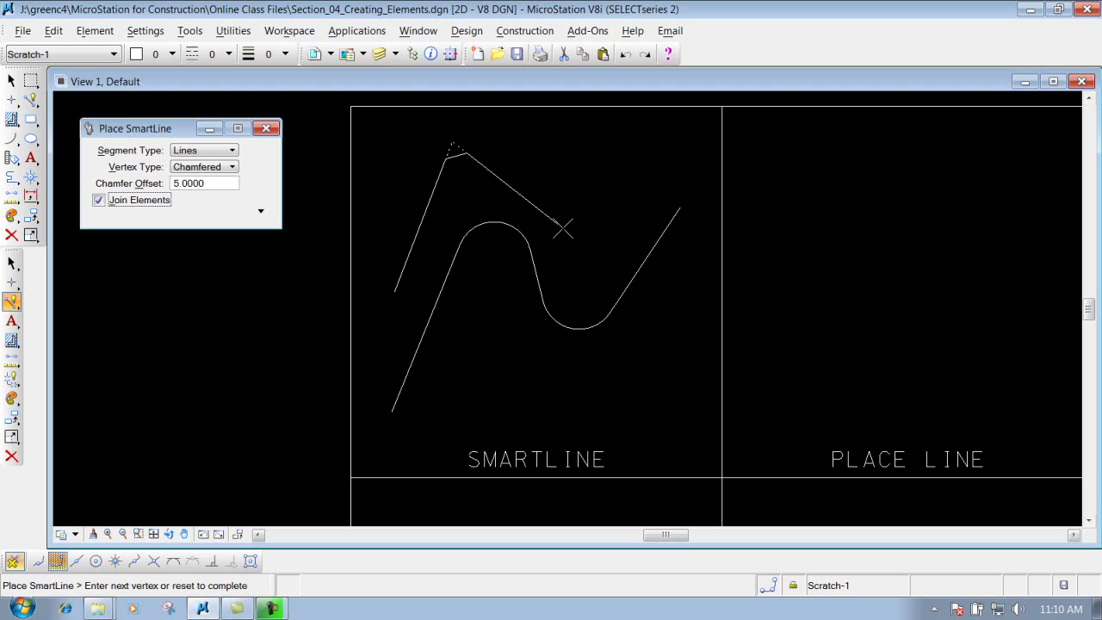
left_click(568, 231)
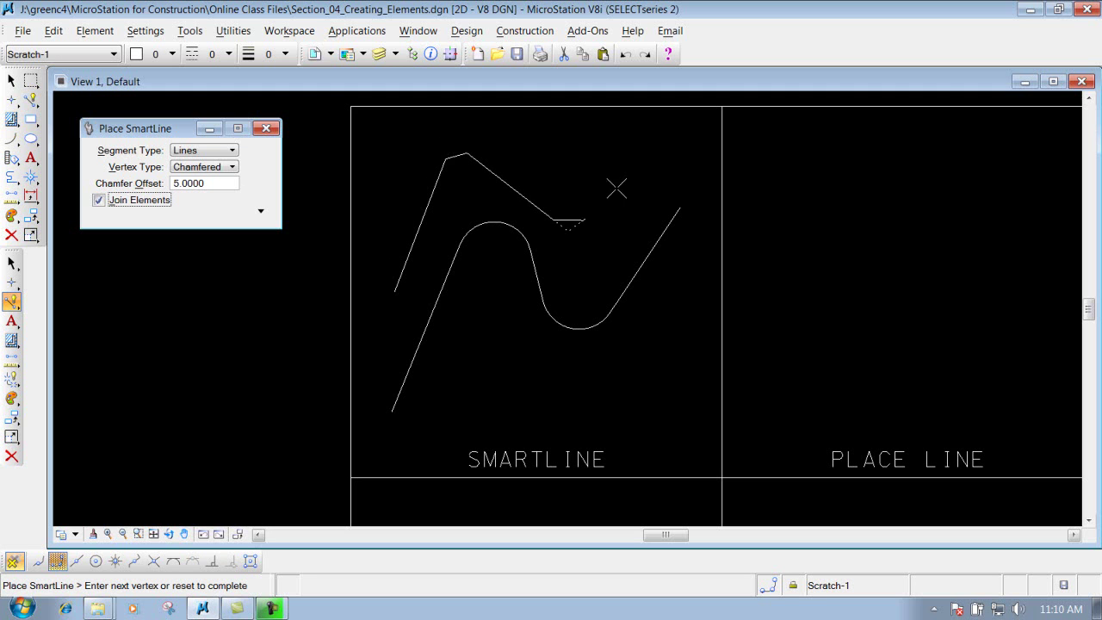
left_click(593, 140)
left_click(679, 176)
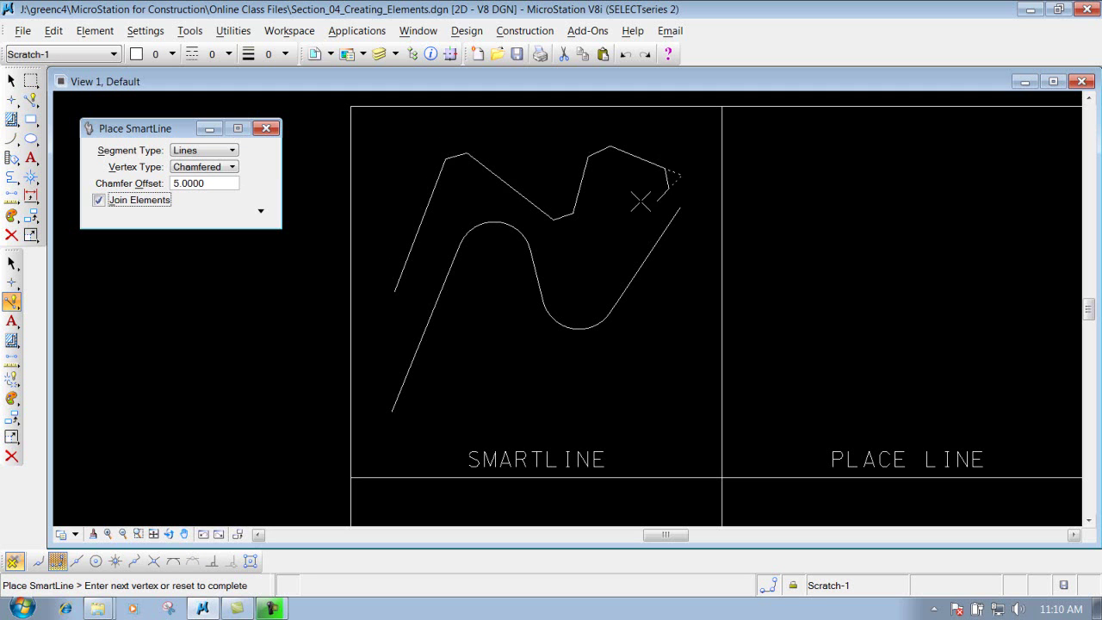
right_click(610, 246)
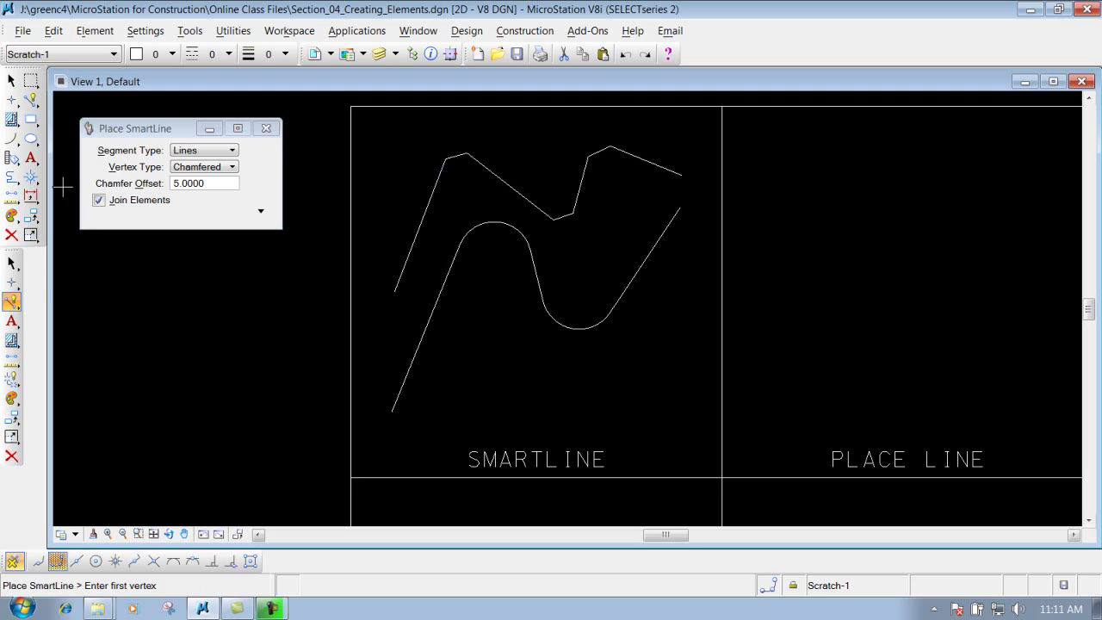
Step: Delete the rounded line and the chamfered zigzag with Delete Element
left_click(12, 234)
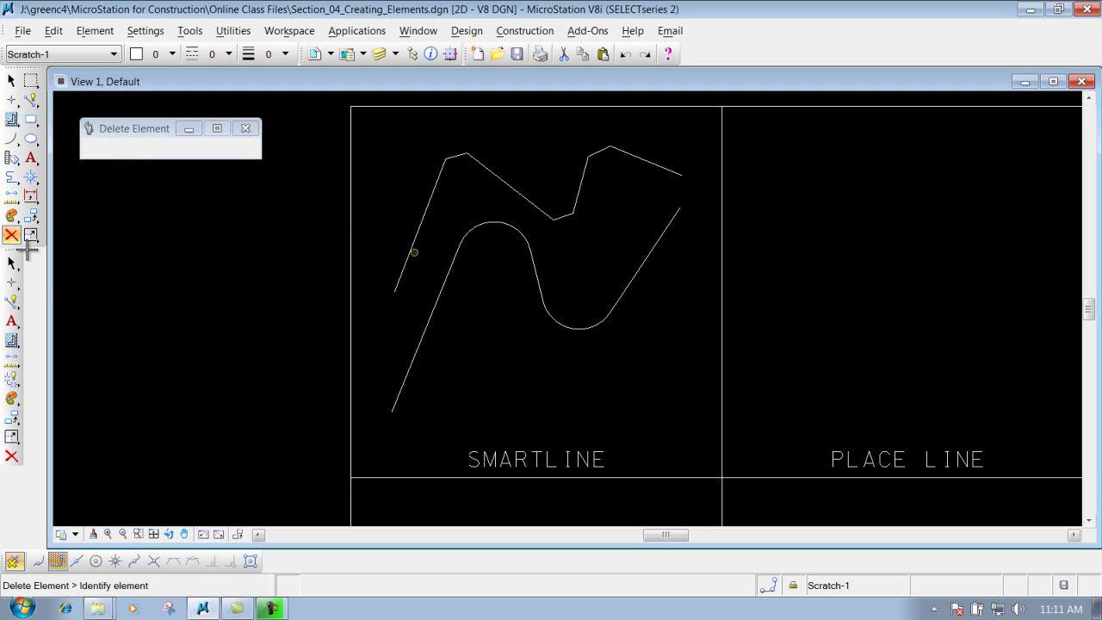
left_click(497, 225)
left_click(513, 188)
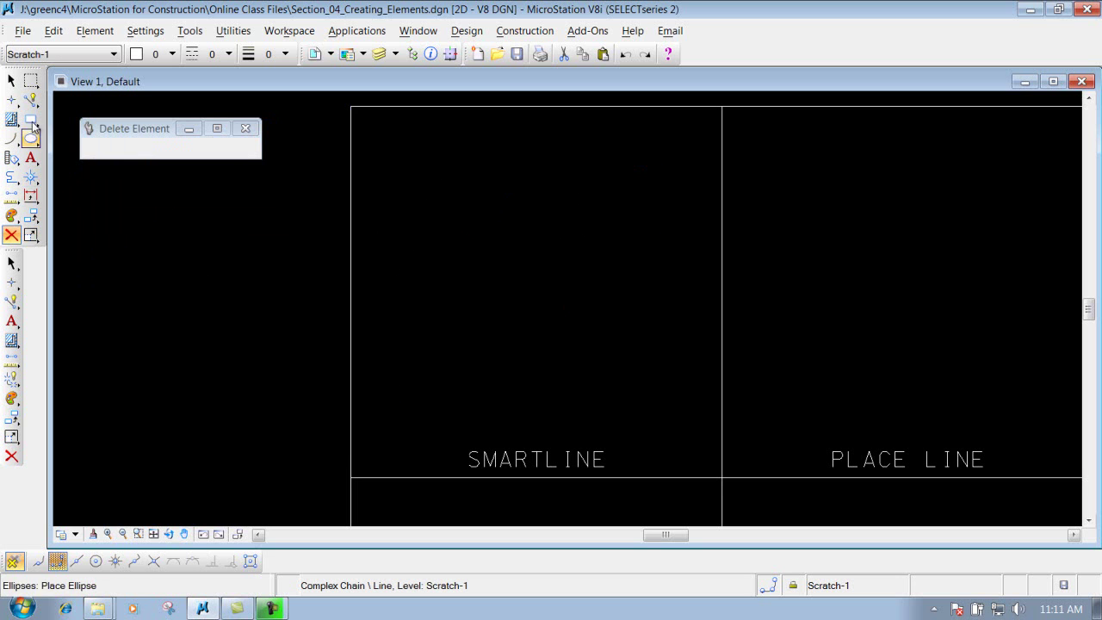
Step: Switch SmartLine vertices back to Sharp and place a start point and first peak
left_click(15, 302)
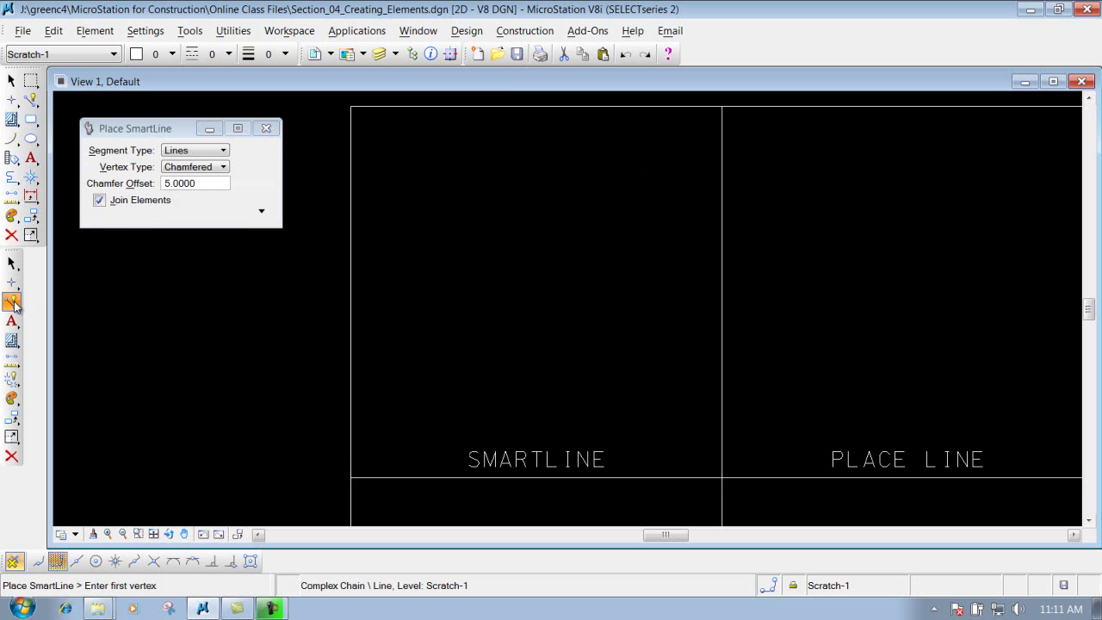
left_click(201, 169)
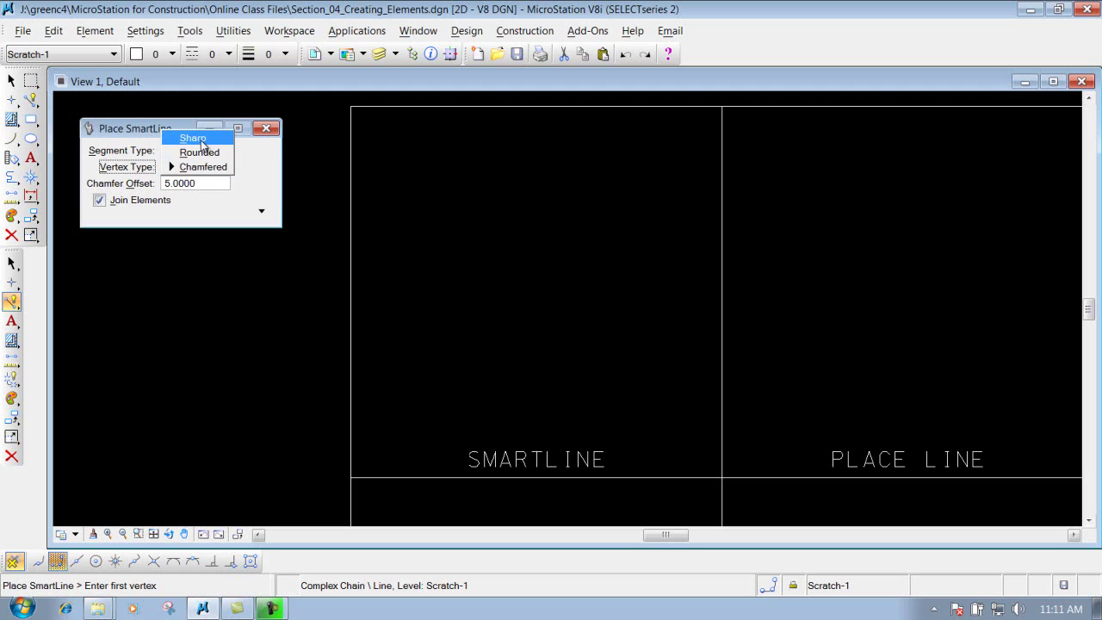
left_click(198, 140)
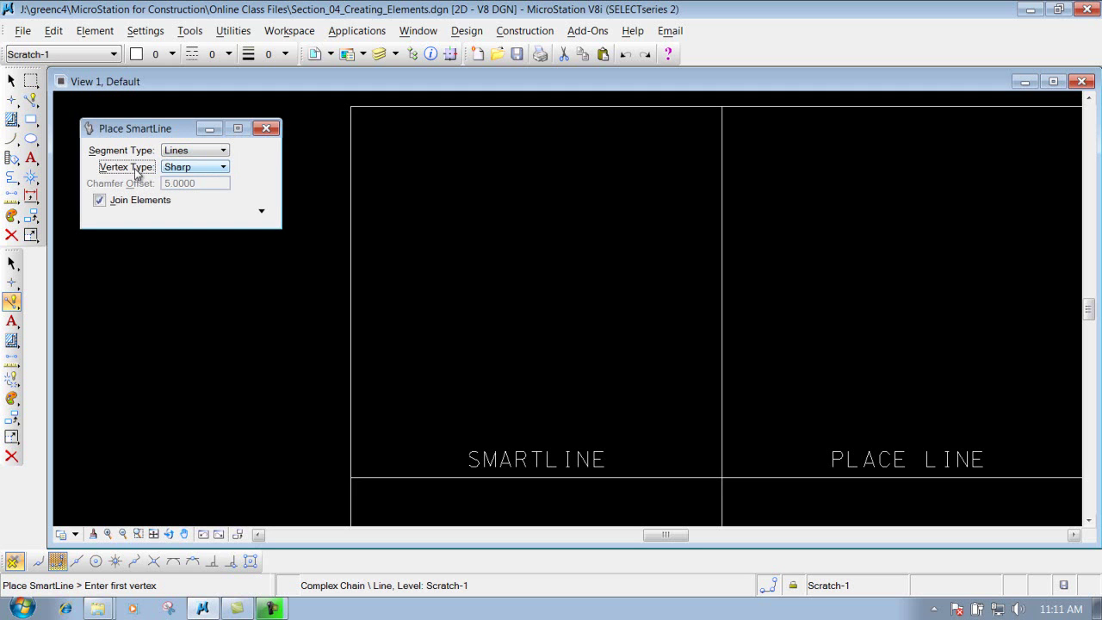
left_click(382, 417)
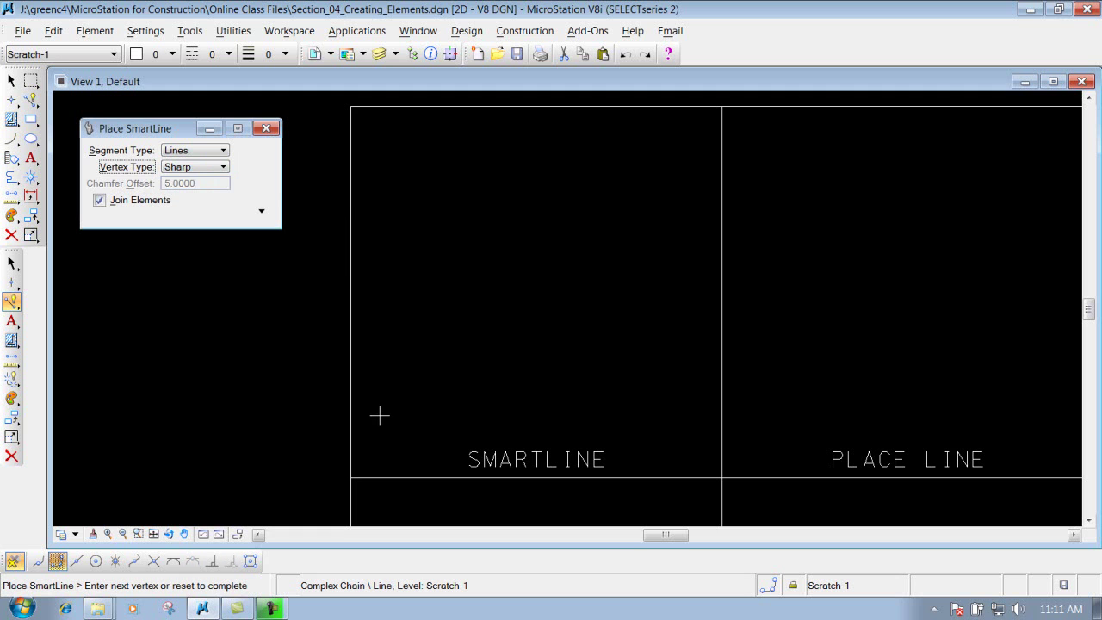
left_click(462, 143)
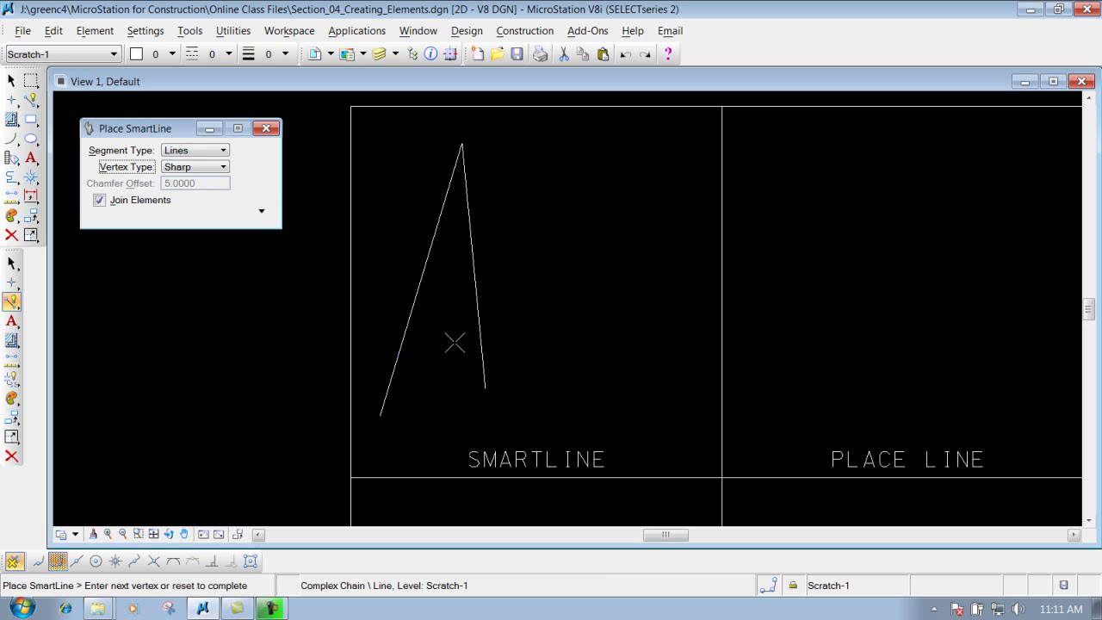
Step: Finish the M-shaped line string with 5-radius rounded peaks, a sharp bottom valley, and a lower-right end point
left_click(204, 170)
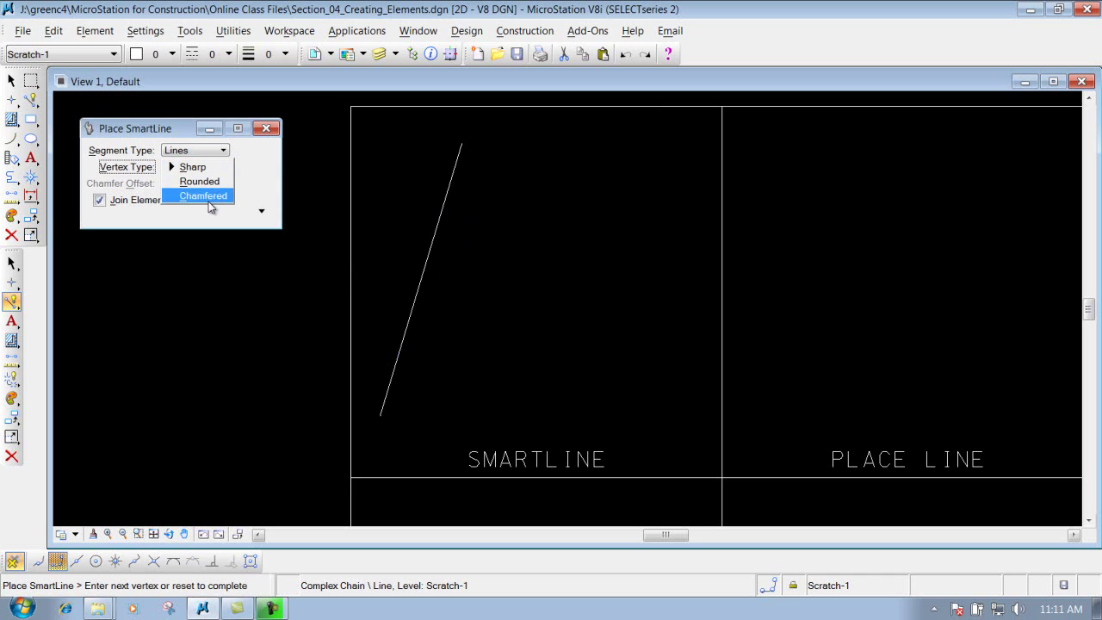
left_click(200, 181)
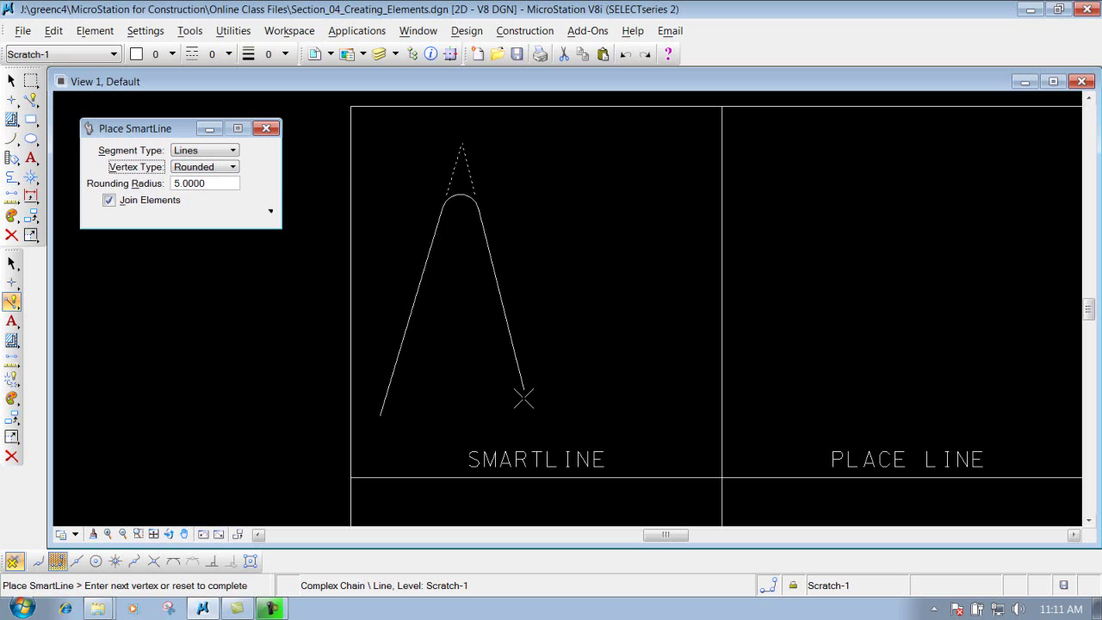
left_click(528, 411)
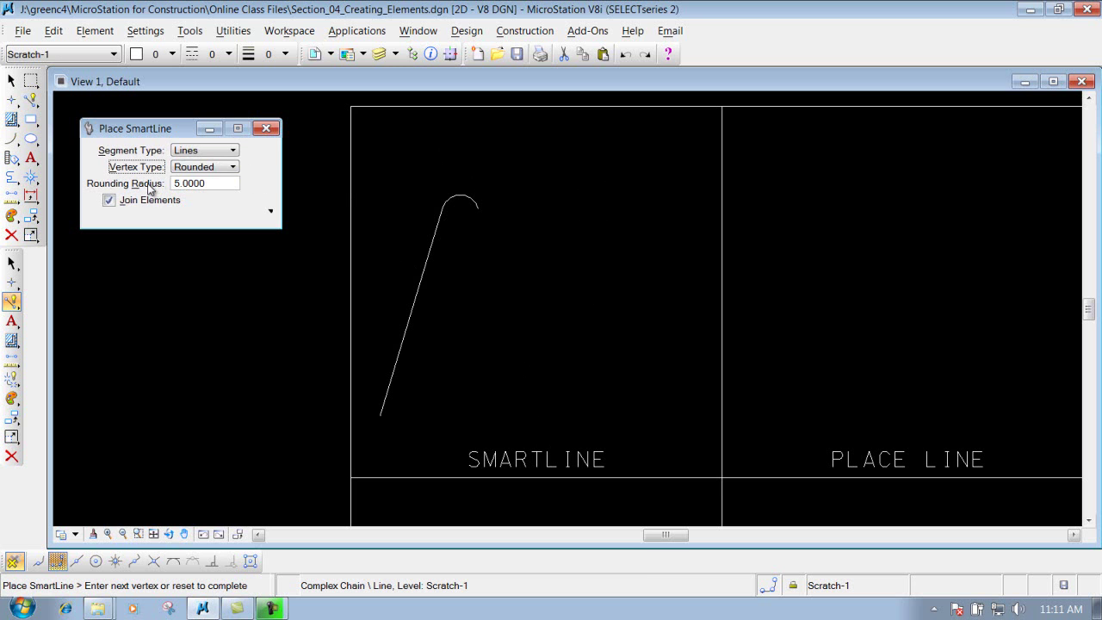
left_click(215, 167)
left_click(211, 152)
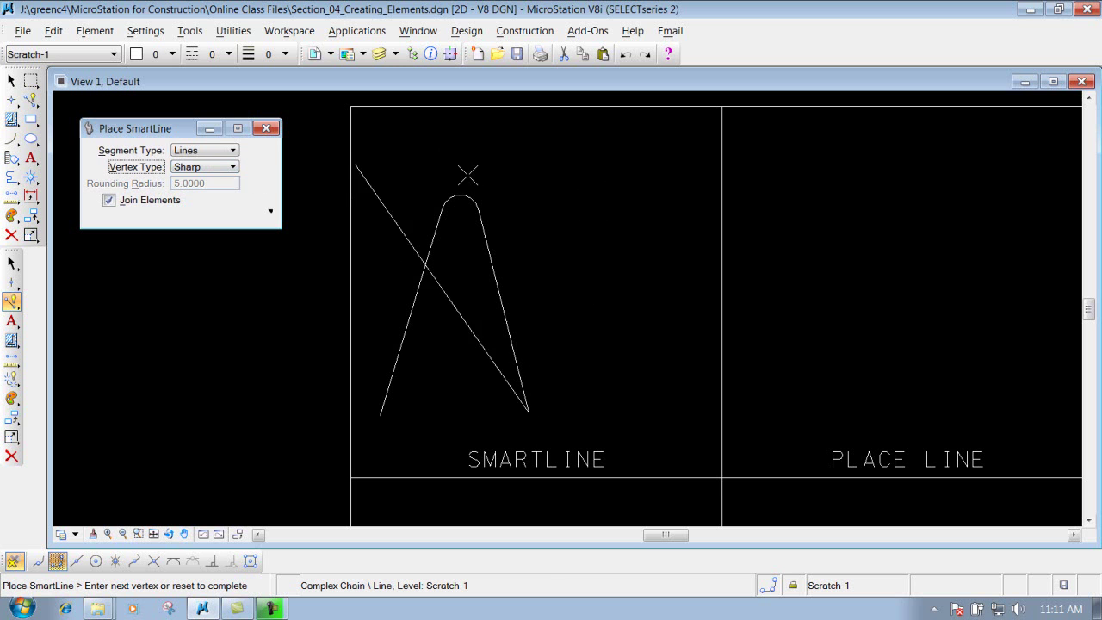
left_click(620, 155)
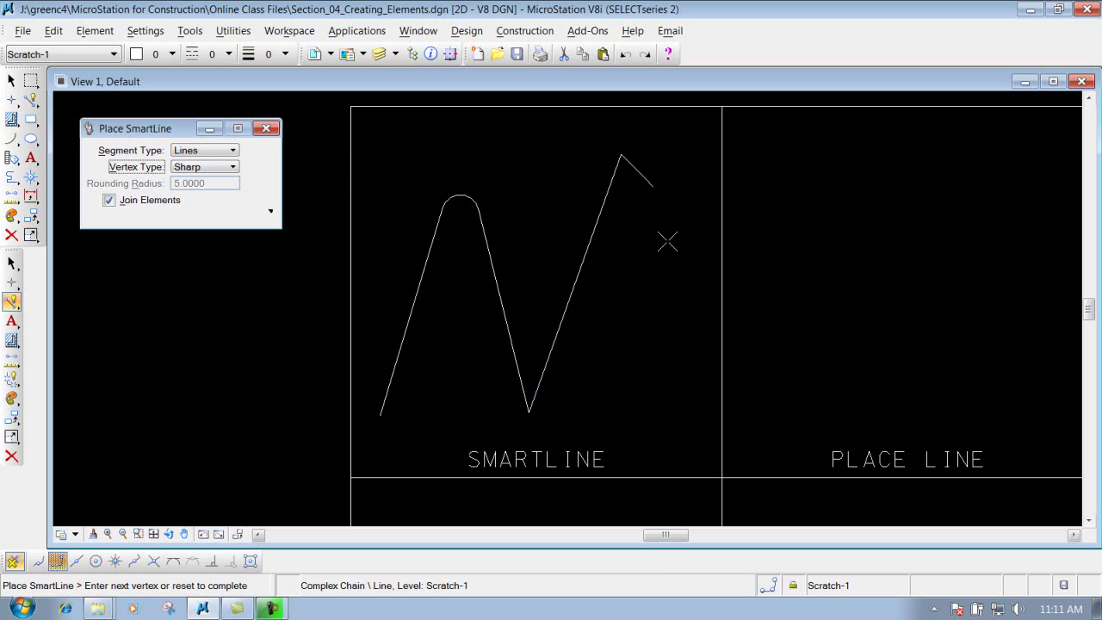
left_click(215, 167)
left_click(209, 180)
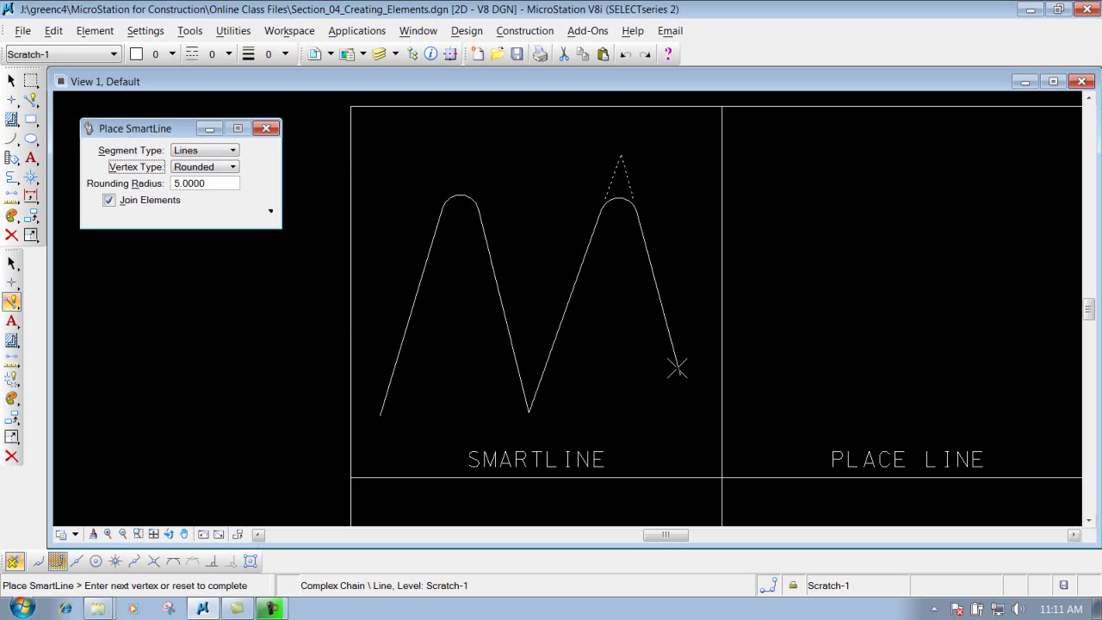
left_click(680, 396)
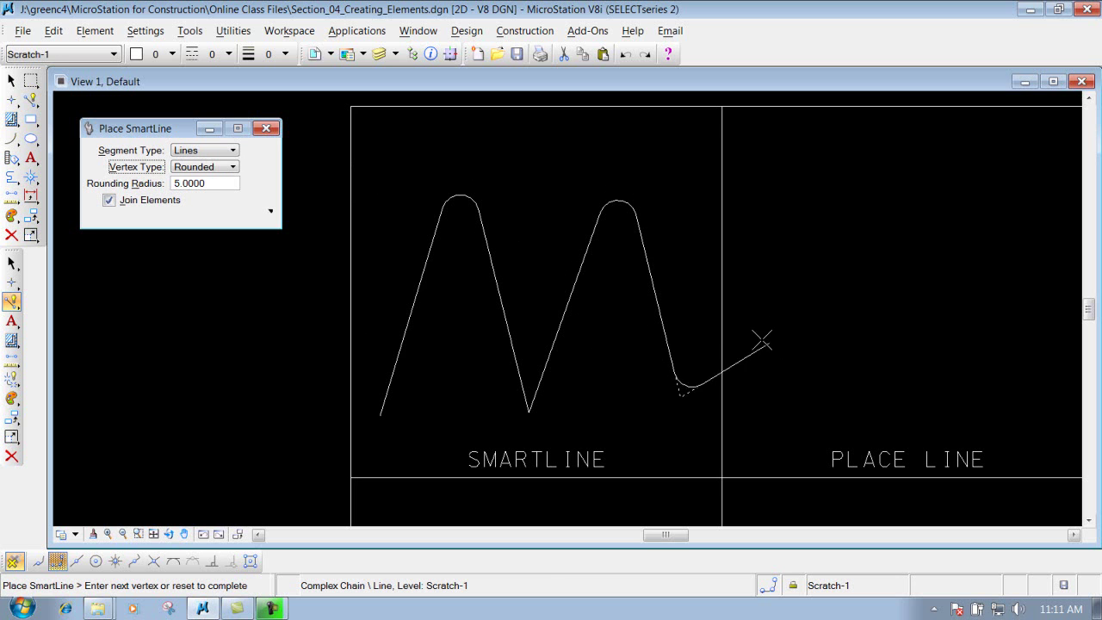
right_click(845, 296)
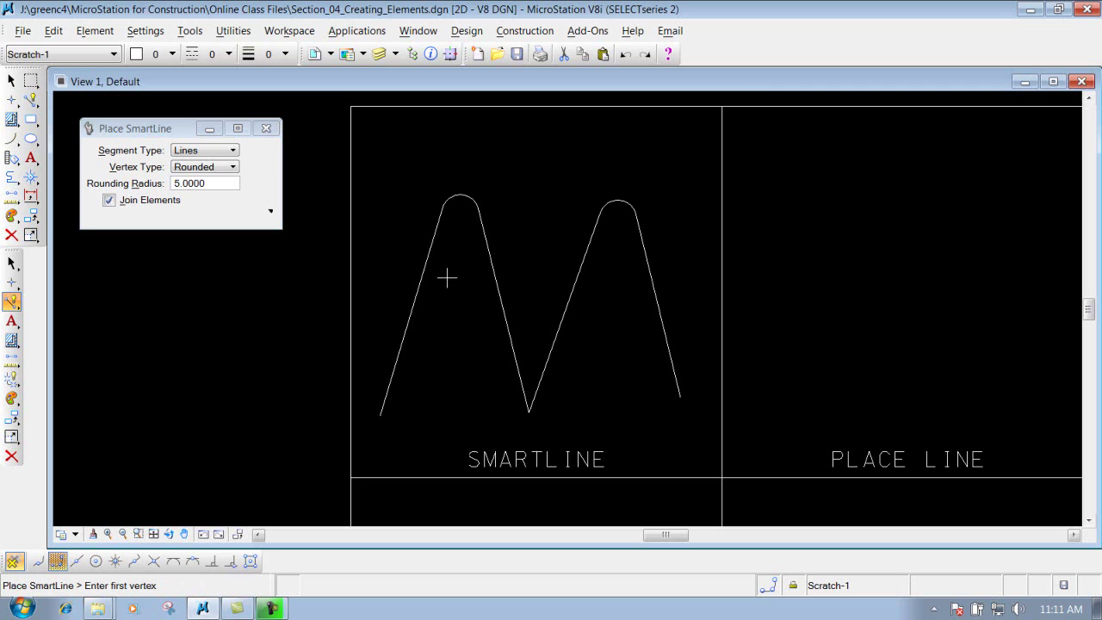